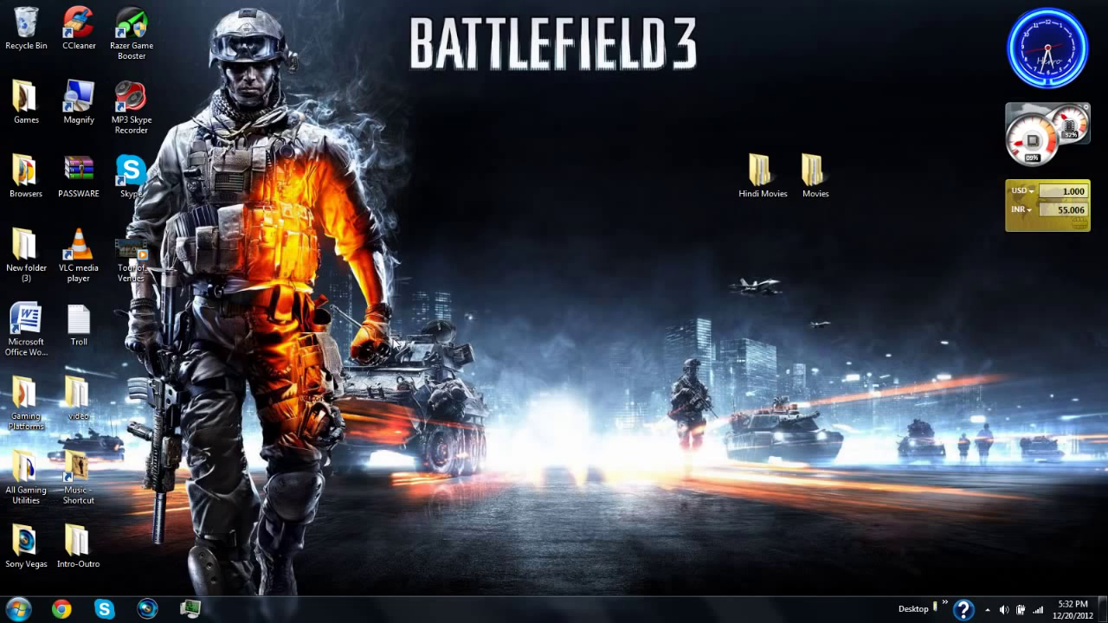
# - Open the Windows Start menu to show the list of programs
pyautogui.click(18, 609)
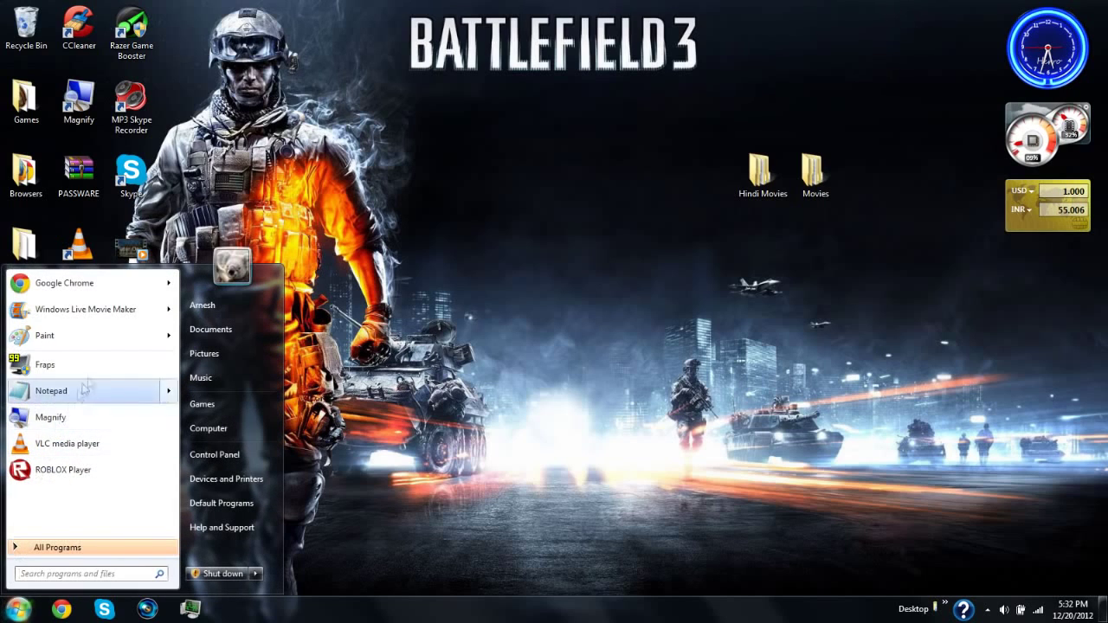
pyautogui.moveTo(85, 309)
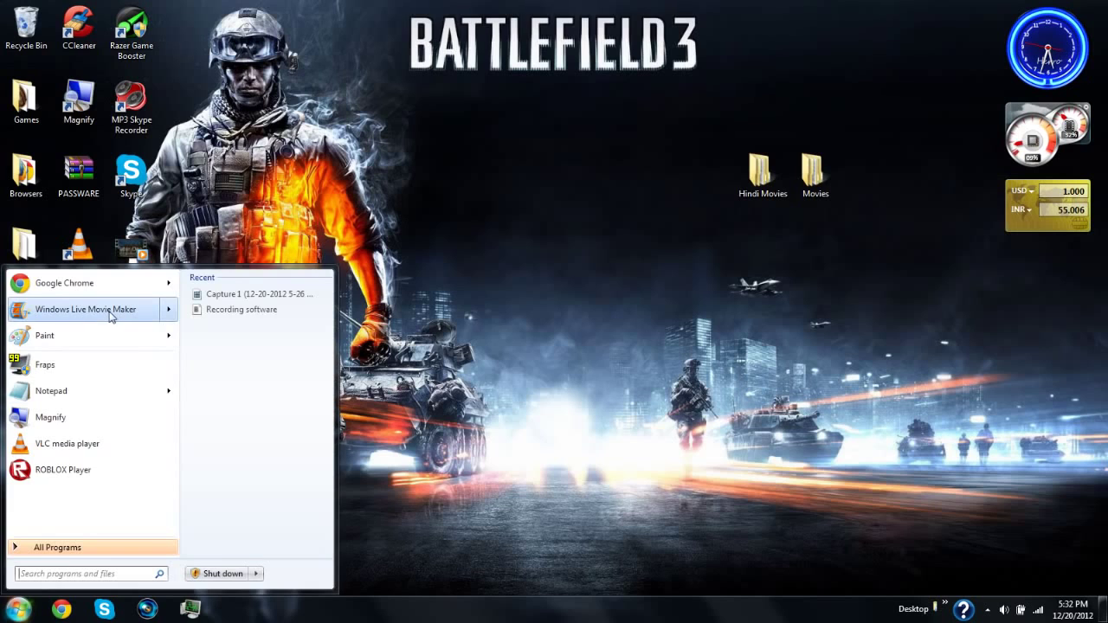
# - Launch Windows Live Movie Maker, record a four-second webcam clip, and save it to the Desktop
pyautogui.click(110, 317)
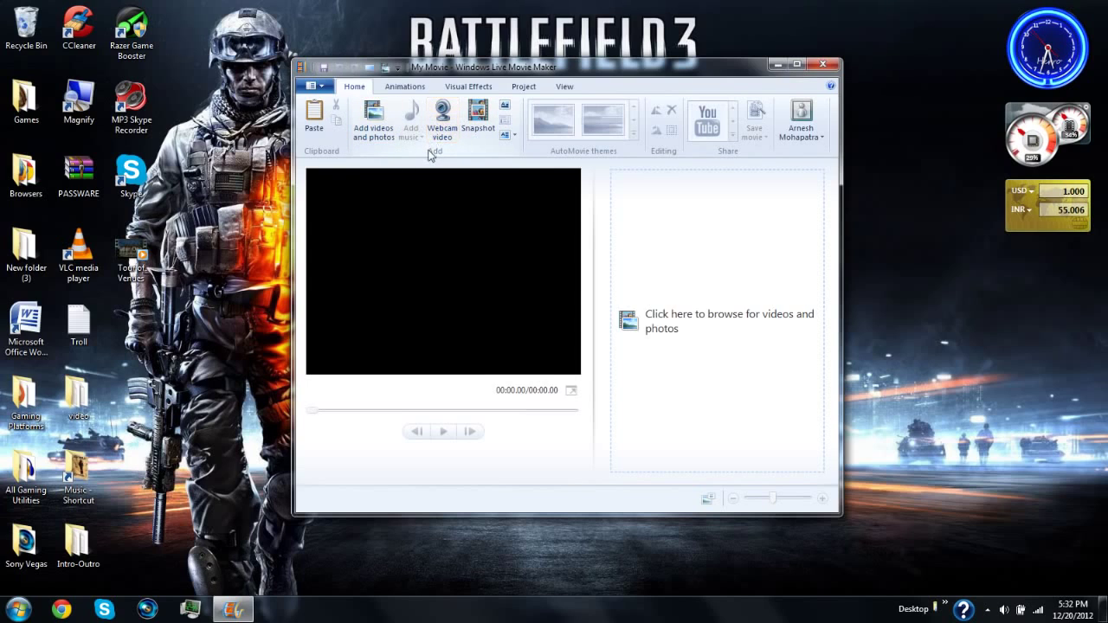
pyautogui.click(441, 117)
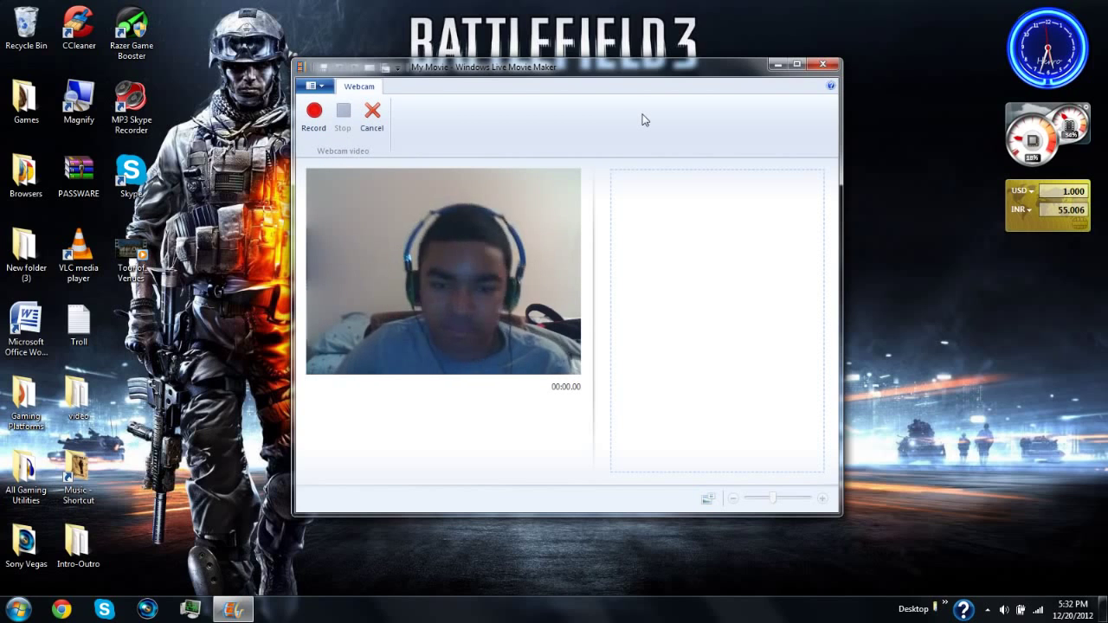
pyautogui.click(313, 110)
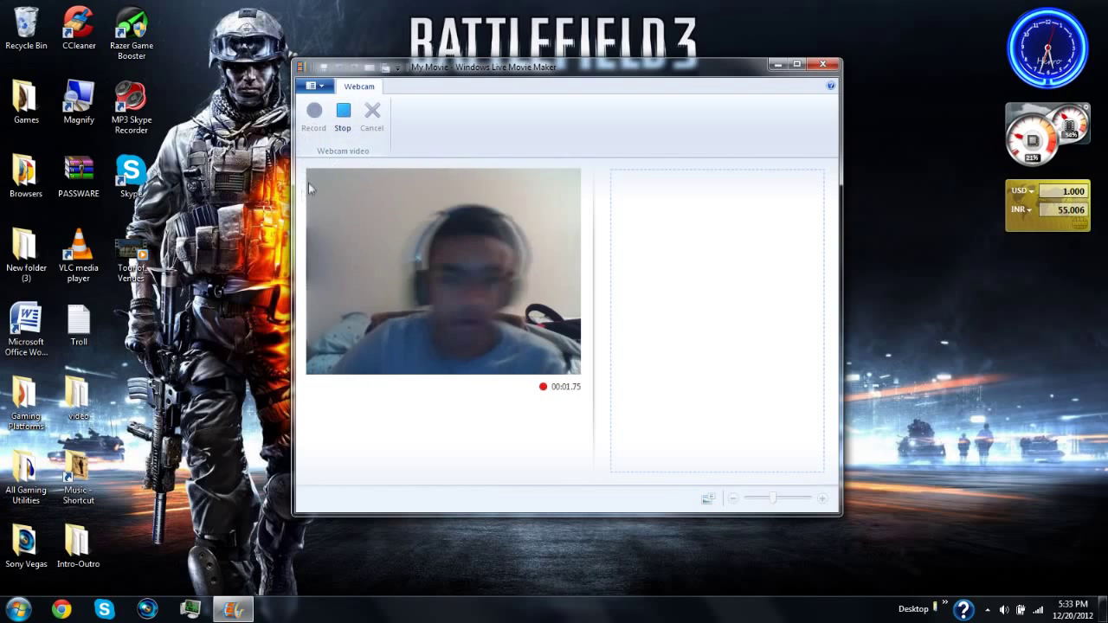
pyautogui.click(343, 111)
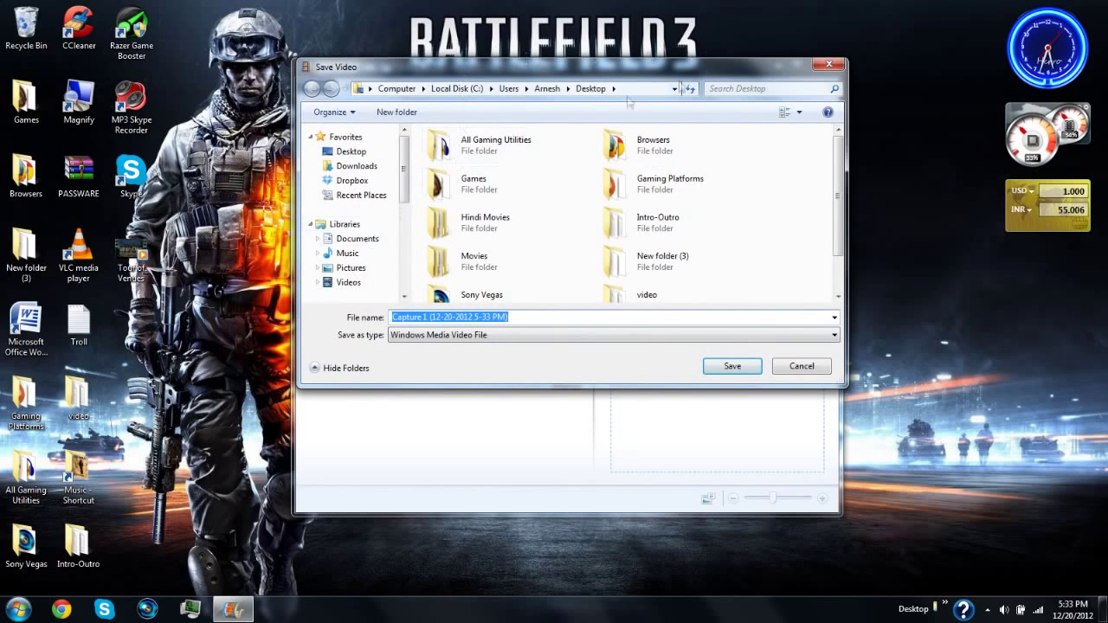
pyautogui.click(729, 367)
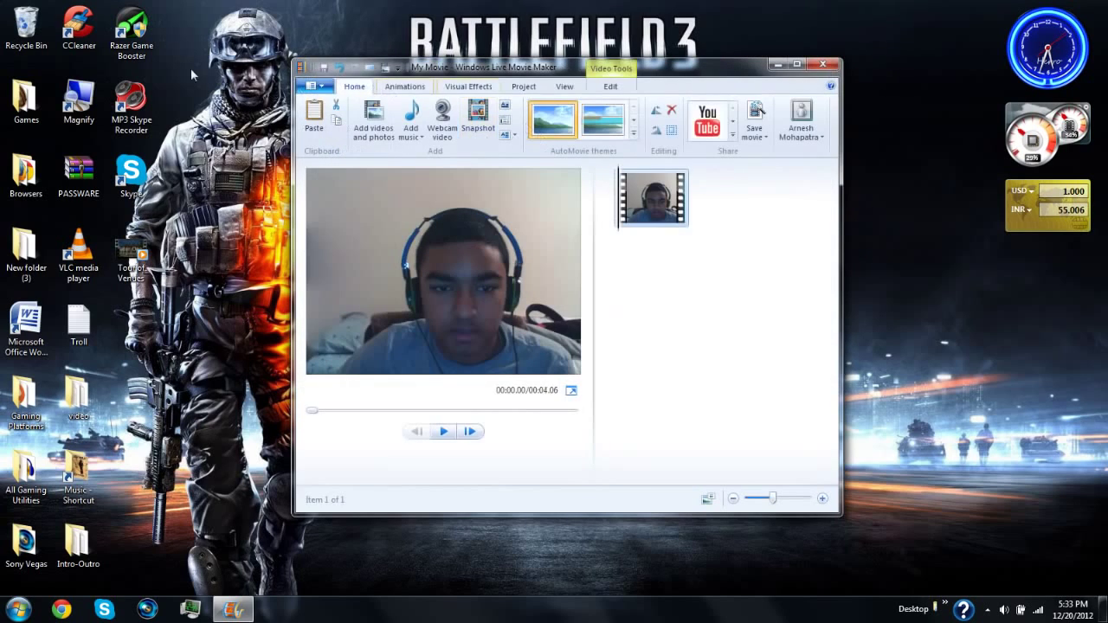
# - Close Movie Maker without saving and open the Gameplay-Video folder on Expansion Drive (I:)
pyautogui.click(822, 64)
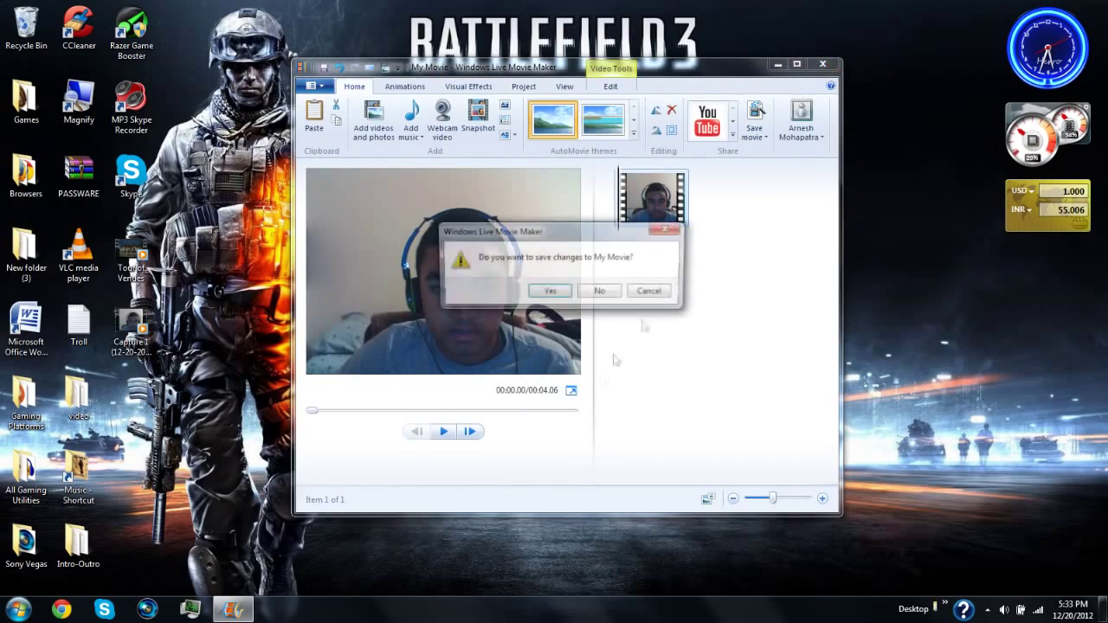
pyautogui.click(600, 292)
pyautogui.click(19, 609)
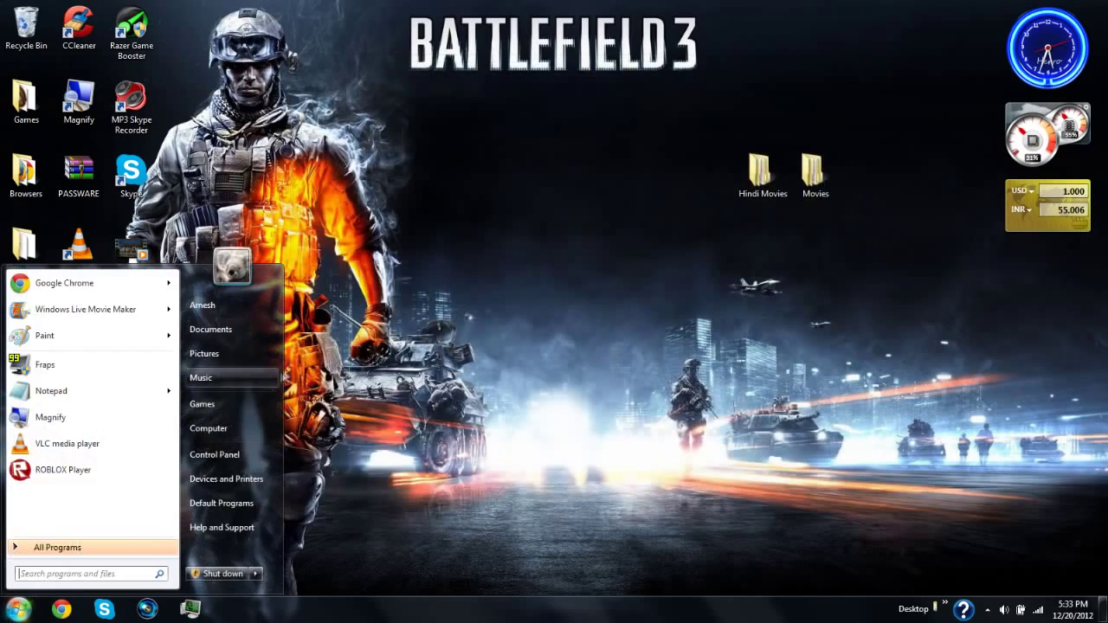
pyautogui.click(227, 428)
pyautogui.doubleClick(491, 186)
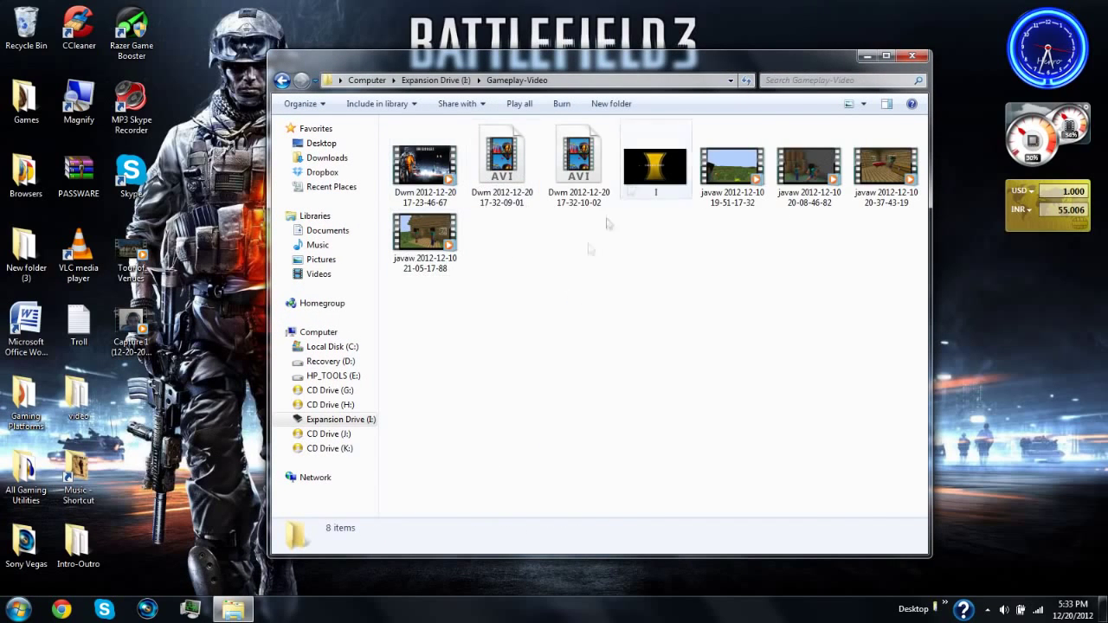
# - Preview the first Dwm gameplay recording, then close the player and reposition the folder window
pyautogui.doubleClick(424, 165)
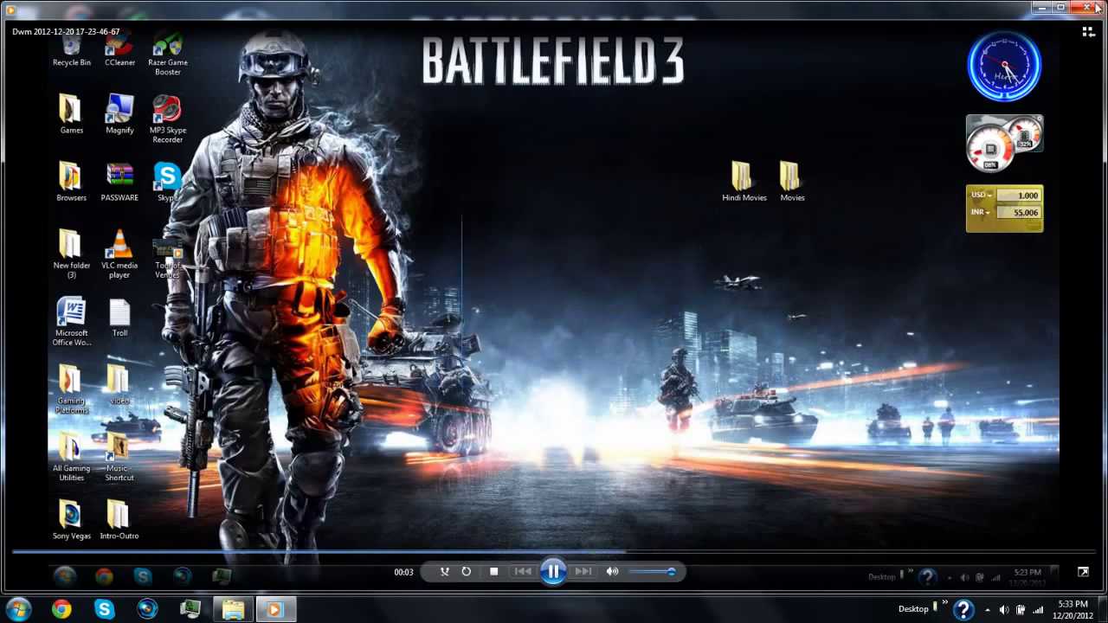
pyautogui.hotkey('alt', 'F4')
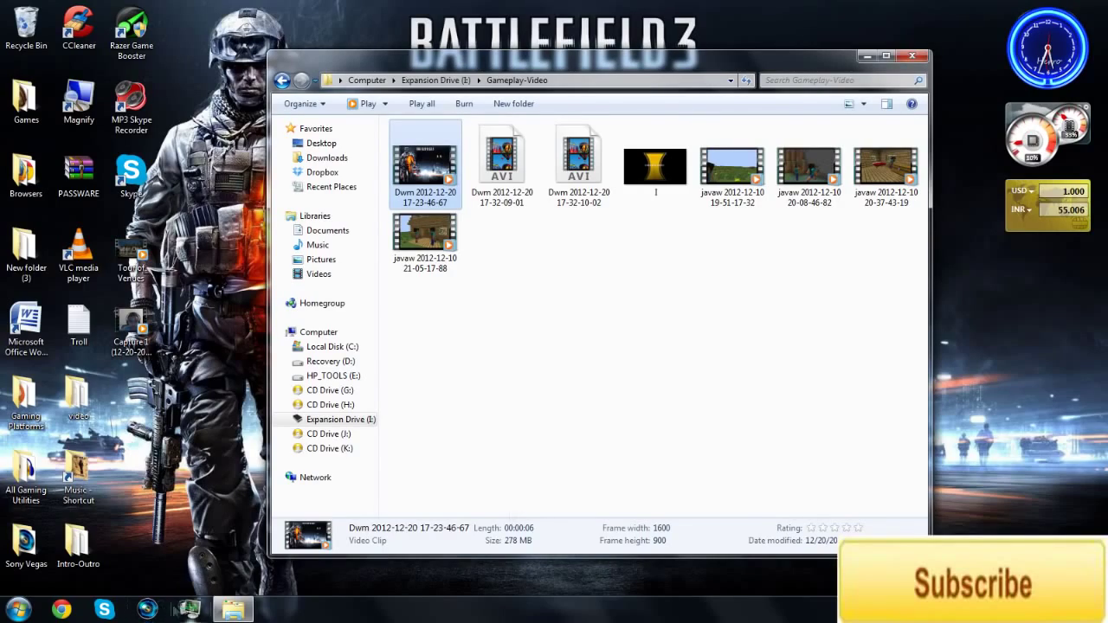
pyautogui.moveTo(674, 58)
pyautogui.mouseDown()
pyautogui.moveTo(726, 119)
pyautogui.moveTo(635, 29)
pyautogui.mouseUp()
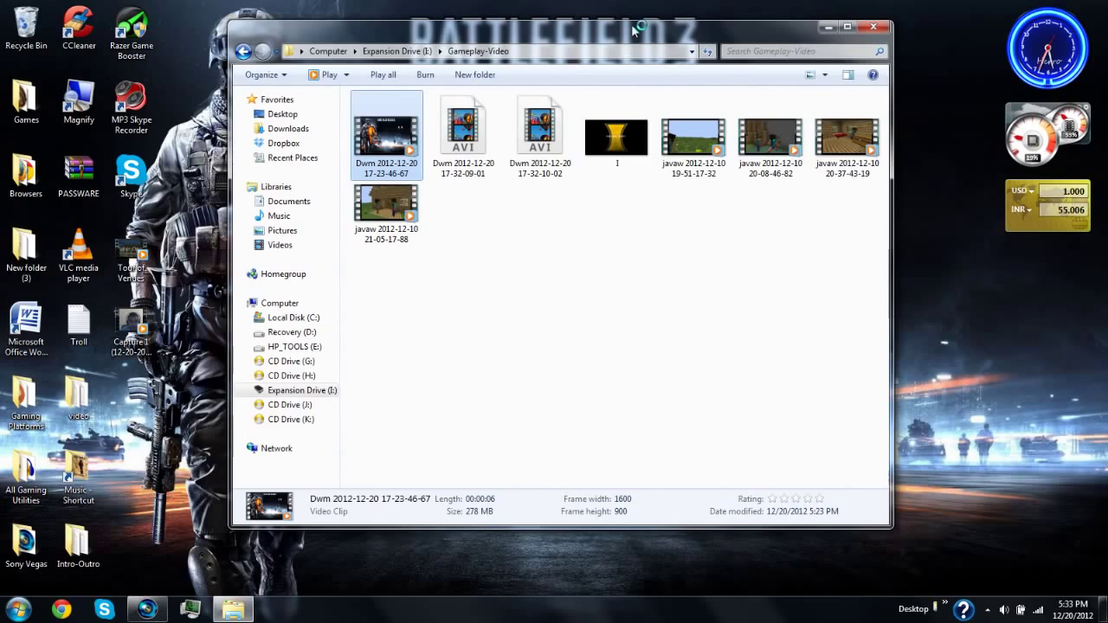
pyautogui.moveTo(635, 29); pyautogui.dragTo(618, 64)
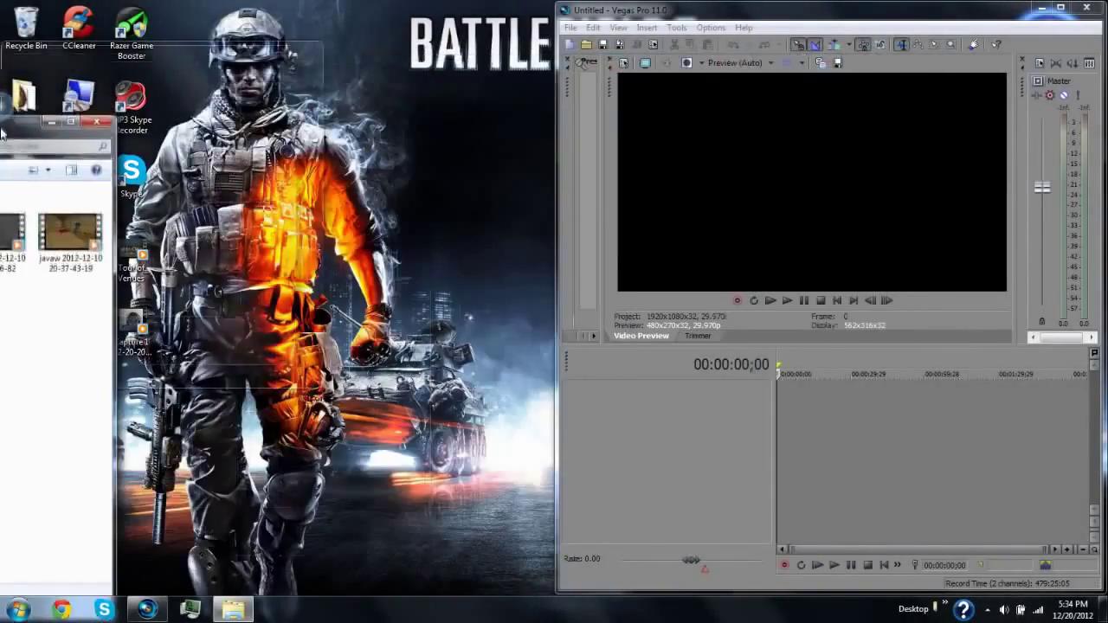
# - Snap Gameplay-Video to the left half, select the first Dwm recording, and dismiss the Sony notice
pyautogui.moveTo(1, 132); pyautogui.dragTo(2, 132)
pyautogui.click(147, 95)
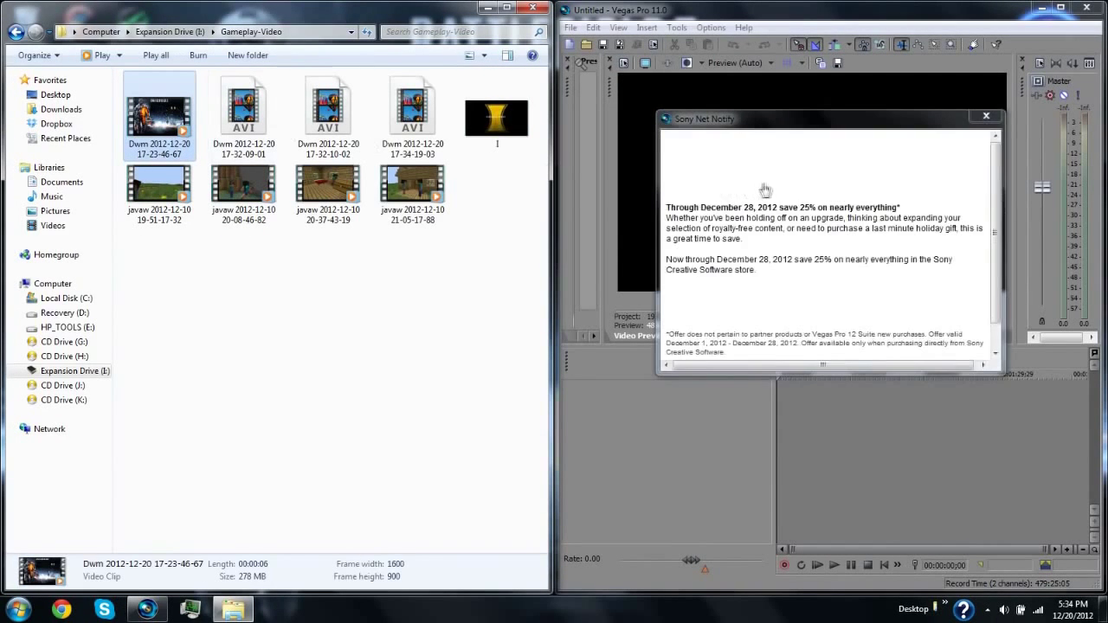
pyautogui.click(1001, 121)
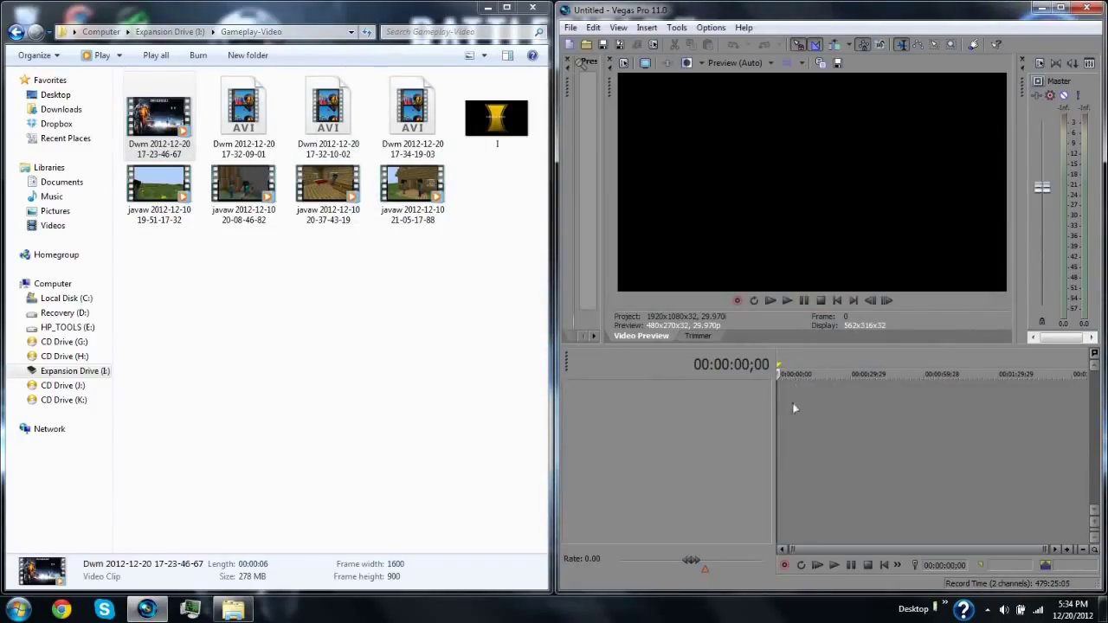
pyautogui.scroll(1, 793, 407)
# - Add the Dwm gameplay clip to the timeline and insert a new video track above it
pyautogui.moveTo(775, 402); pyautogui.dragTo(778, 406)
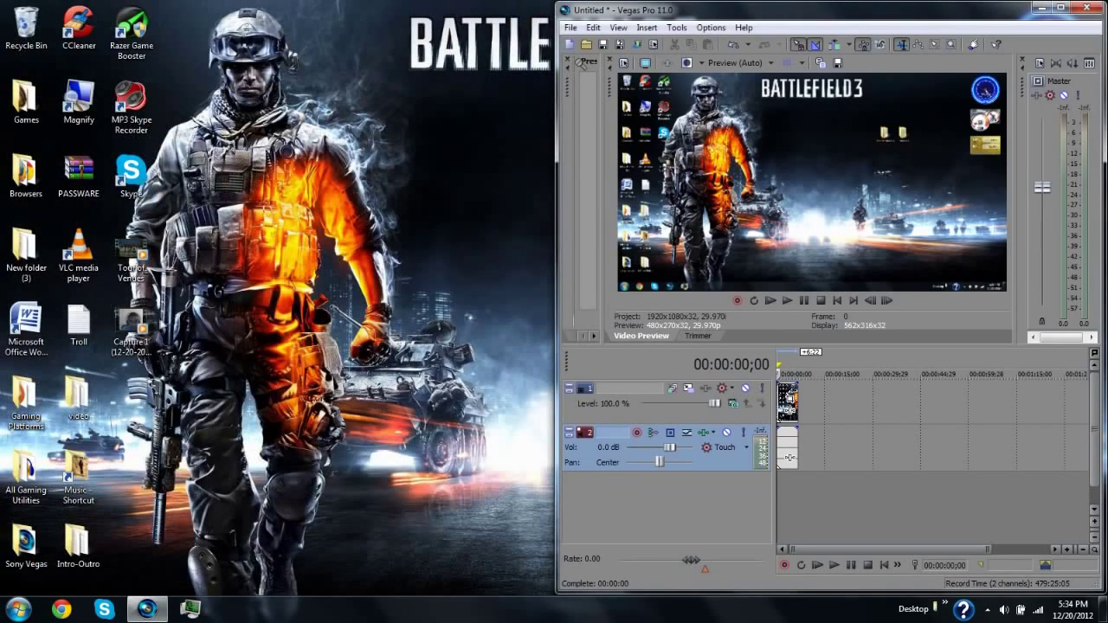
pyautogui.rightClick(659, 517)
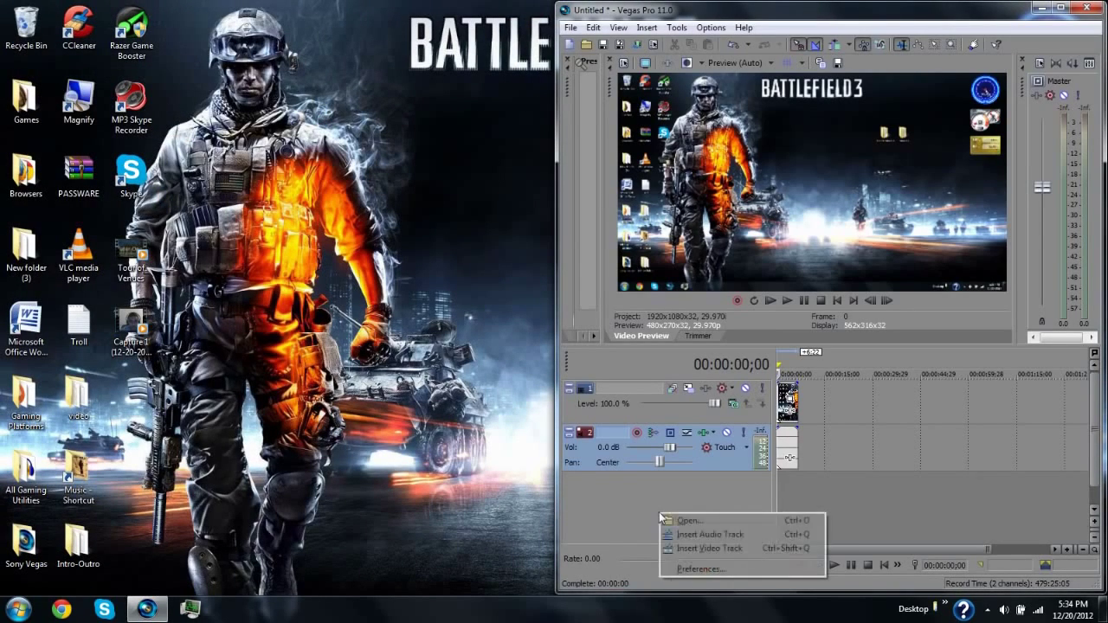
pyautogui.click(700, 549)
# - Place the Capture 1 webcam clip from the Desktop onto the new top video track
pyautogui.moveTo(129, 325); pyautogui.dragTo(789, 400)
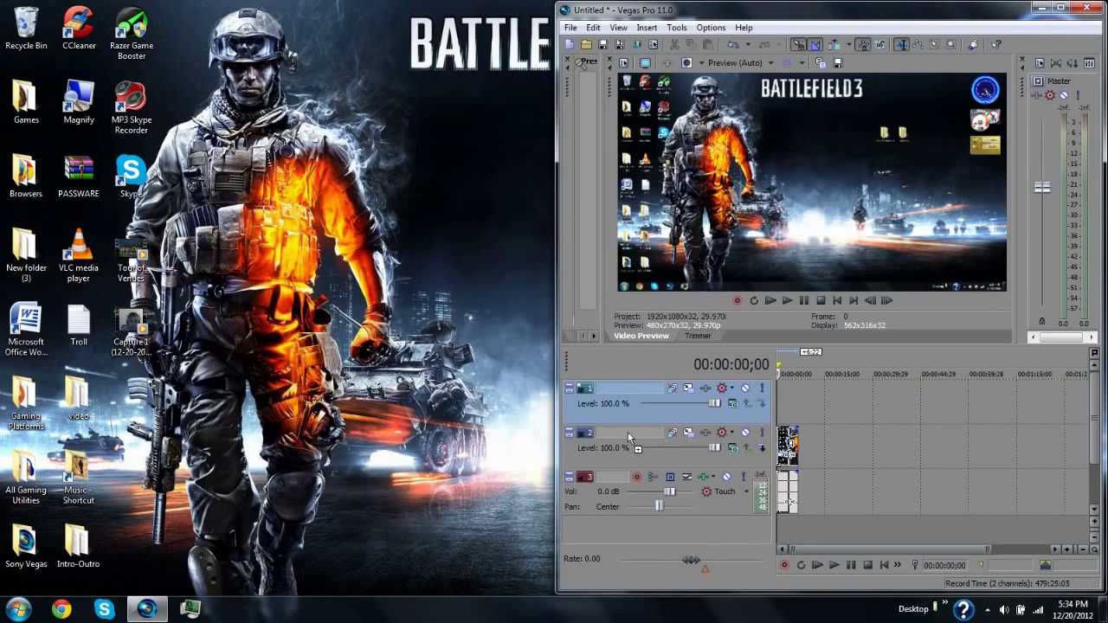
pyautogui.moveTo(791, 400)
pyautogui.mouseDown()
pyautogui.moveTo(812, 393)
pyautogui.moveTo(780, 395)
pyautogui.mouseUp()
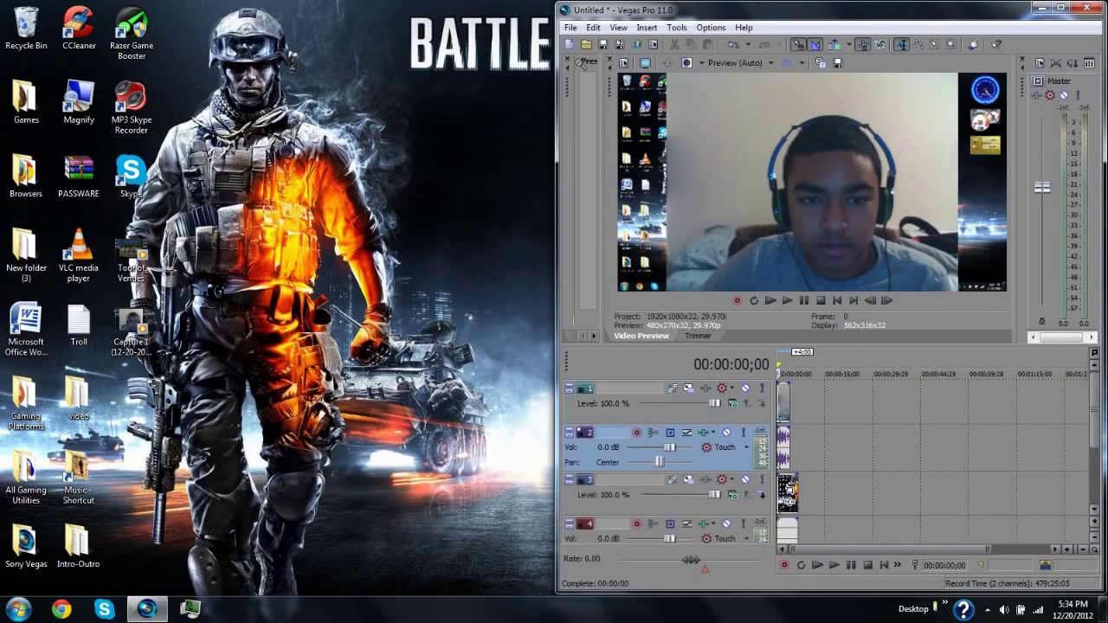
pyautogui.click(1063, 8)
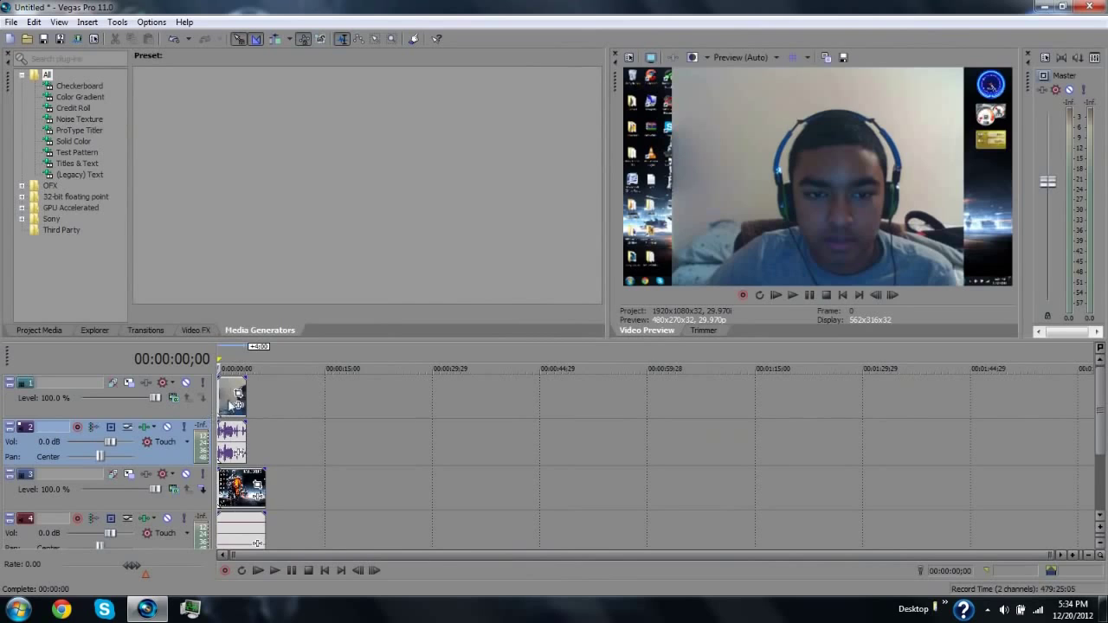
pyautogui.scroll(-2, 1101, 433)
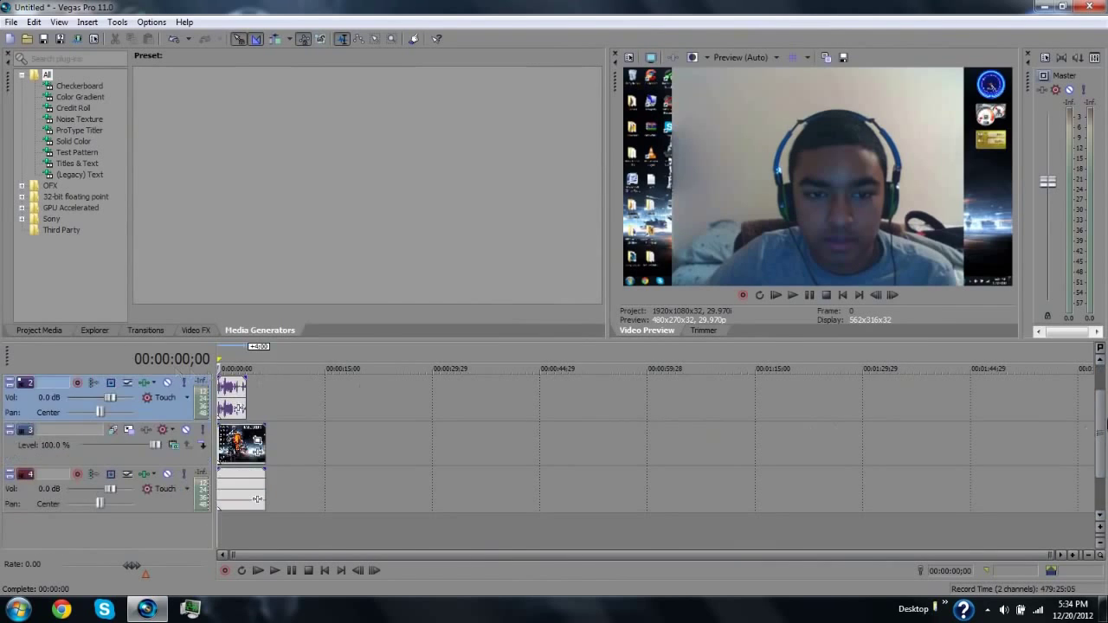
pyautogui.scroll(2, 1101, 433)
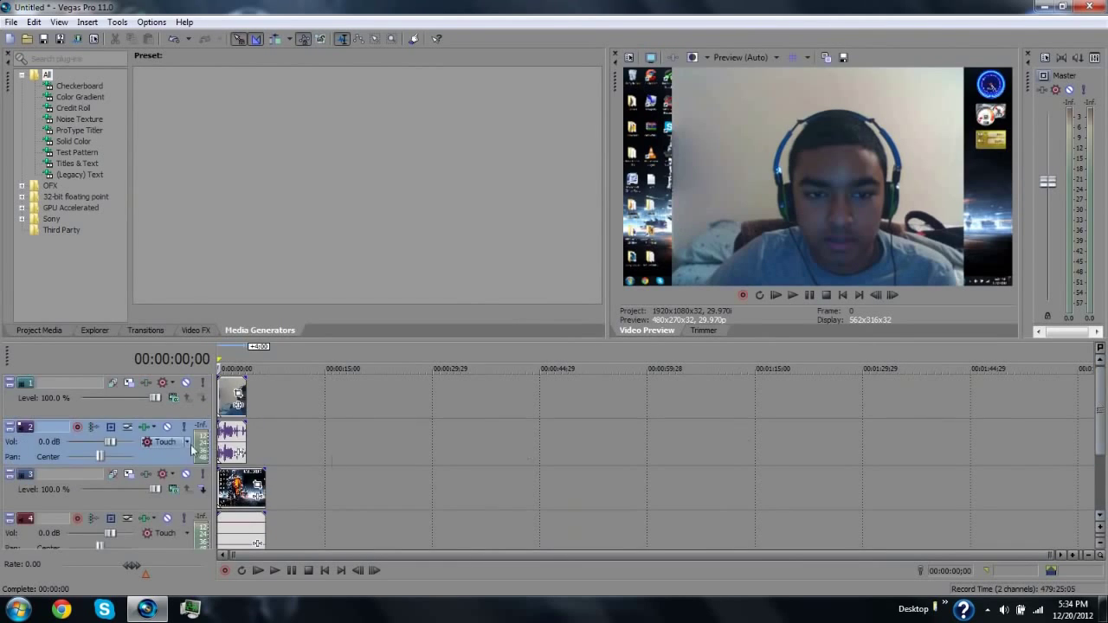
pyautogui.click(240, 396)
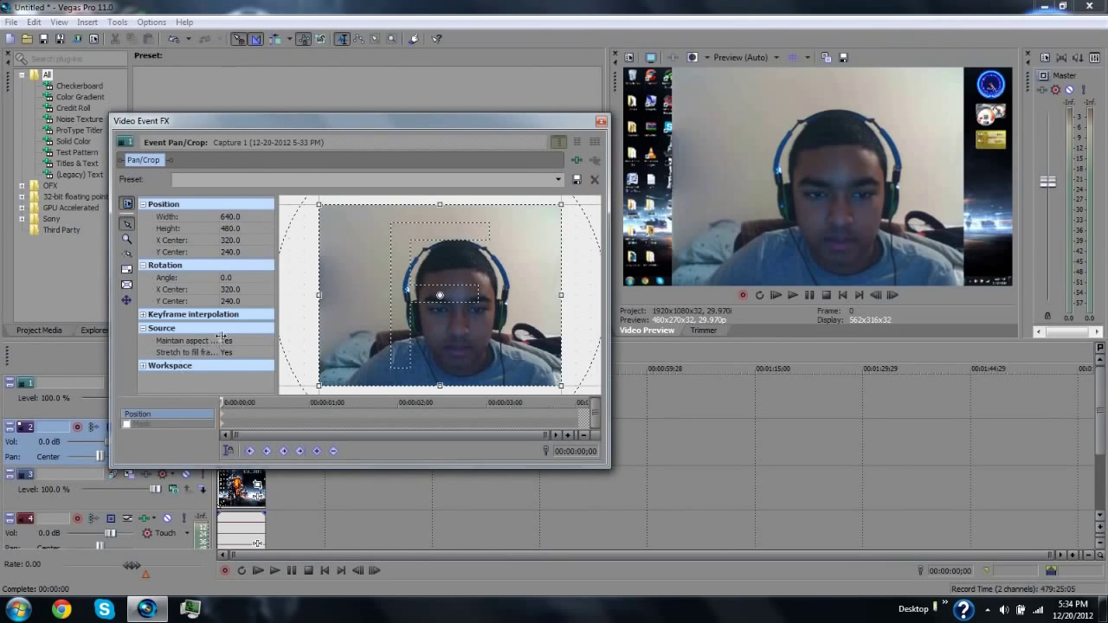
# - Set Maintain aspect ratio to No and enlarge the crop frame, pushing the webcam into the top-right corner
pyautogui.doubleClick(228, 347)
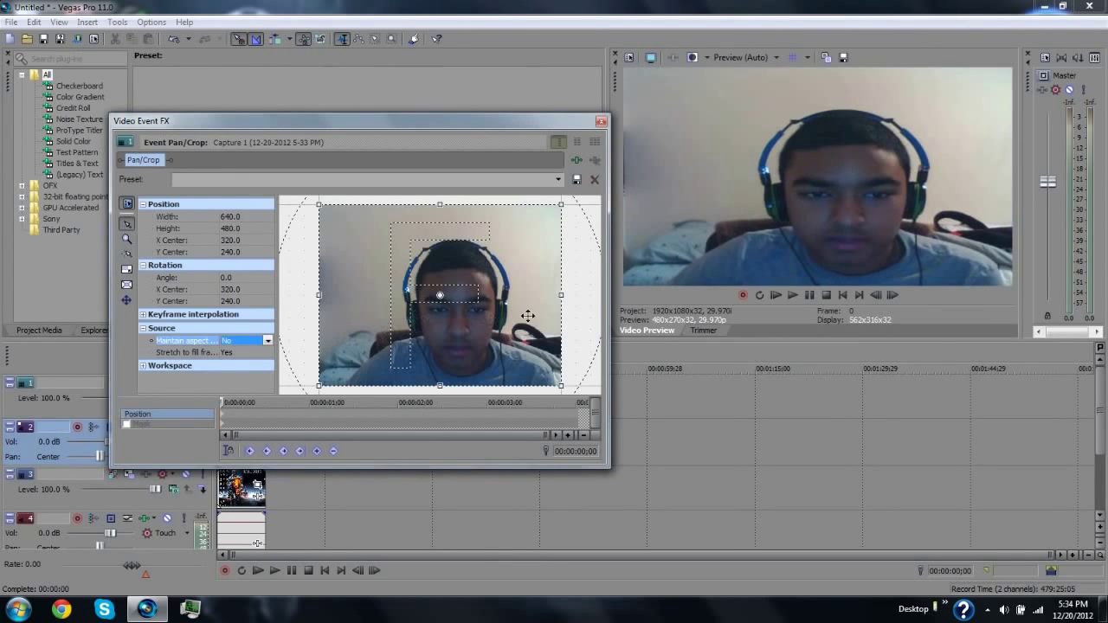
pyautogui.scroll(-2, 527, 316)
pyautogui.scroll(-2, 510, 308)
pyautogui.scroll(-2, 490, 299)
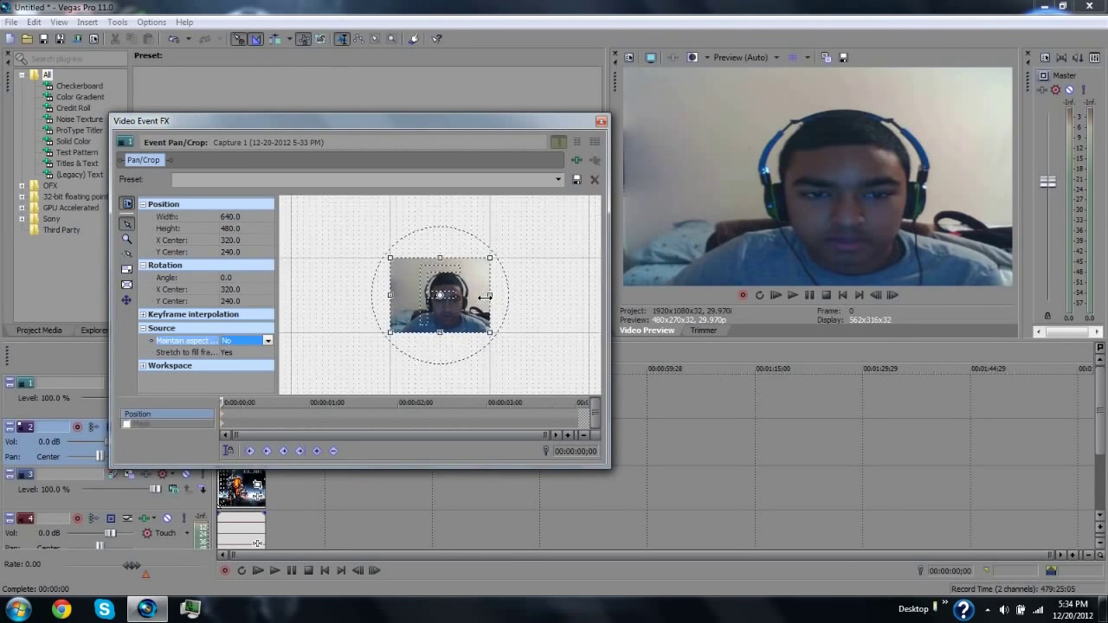
pyautogui.scroll(2, 346, 260)
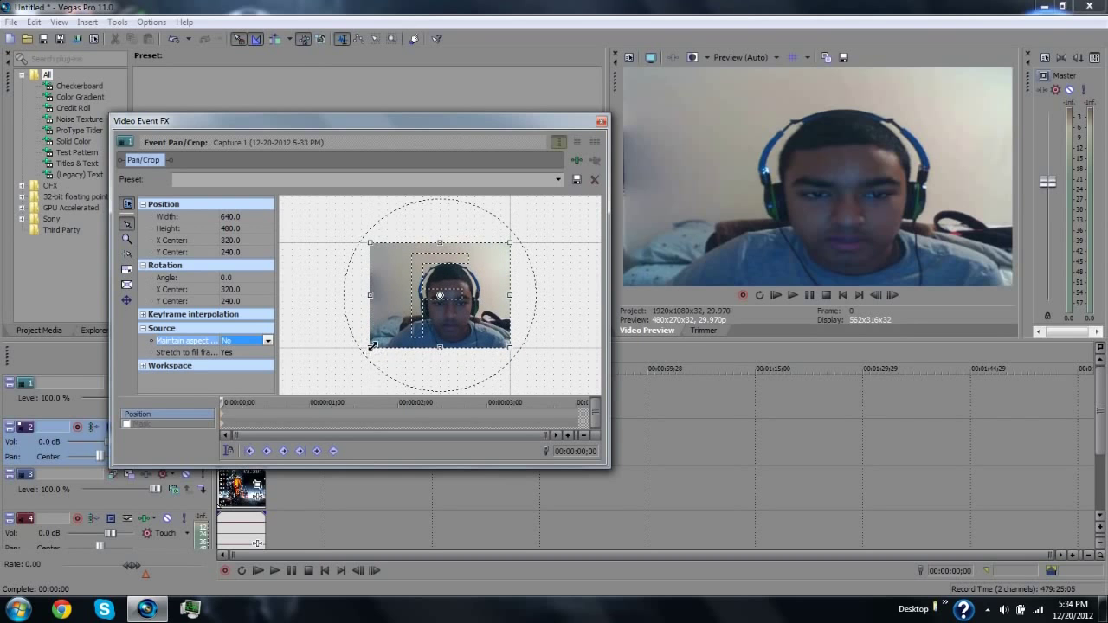
pyautogui.moveTo(372, 345)
pyautogui.mouseDown()
pyautogui.moveTo(217, 458)
pyautogui.moveTo(201, 443)
pyautogui.mouseUp()
pyautogui.scroll(-2, 533, 221)
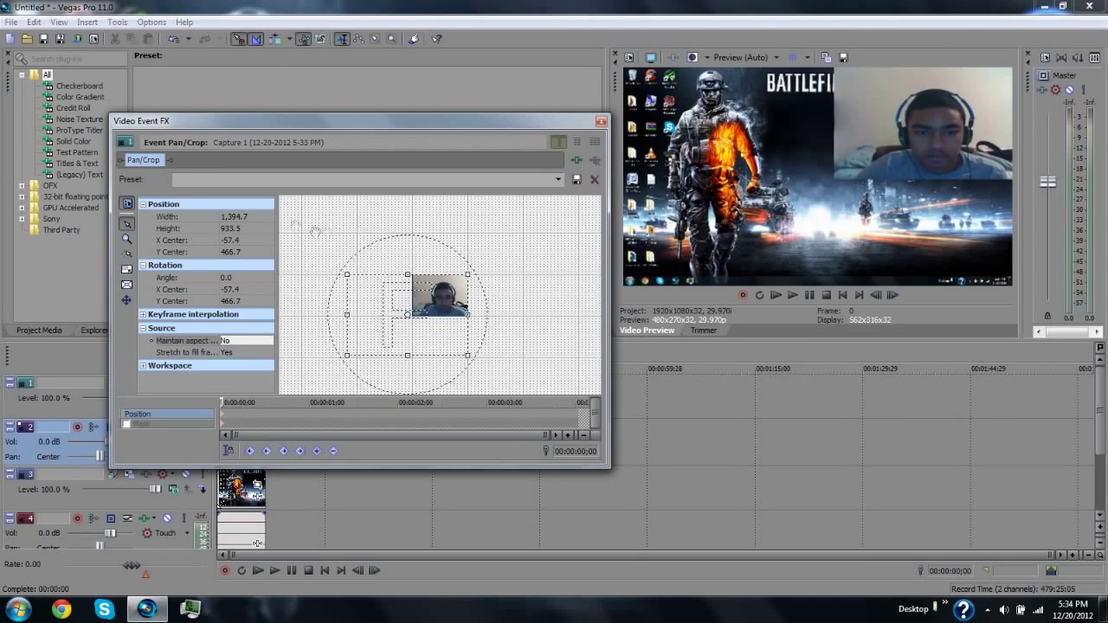
pyautogui.moveTo(298, 243); pyautogui.dragTo(360, 195)
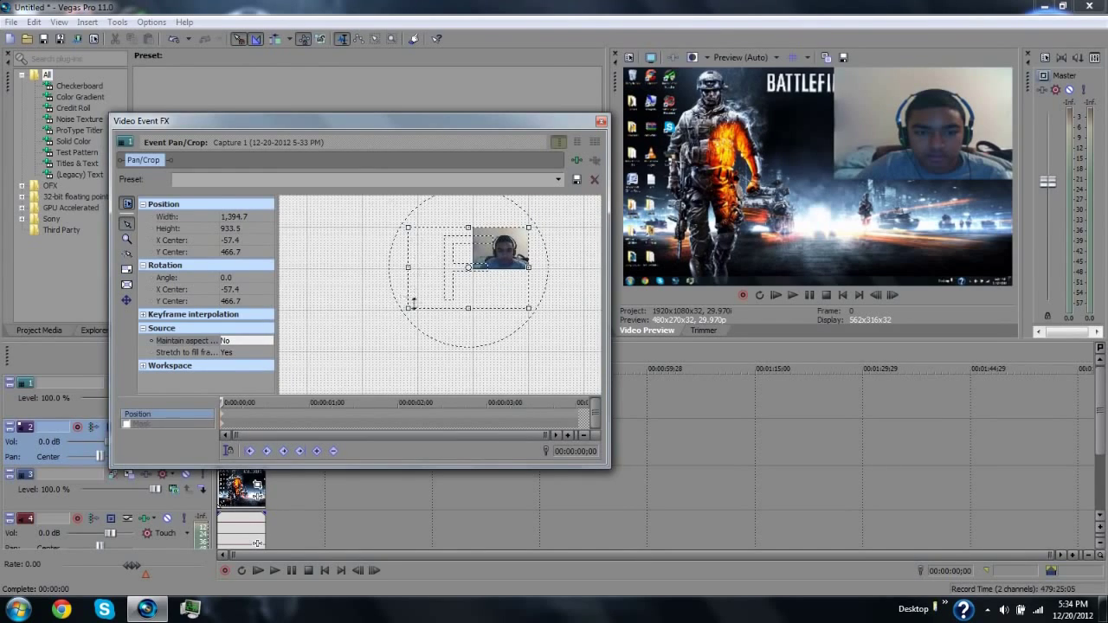
pyautogui.moveTo(409, 312)
pyautogui.mouseDown()
pyautogui.moveTo(315, 373)
pyautogui.moveTo(286, 408)
pyautogui.mouseUp()
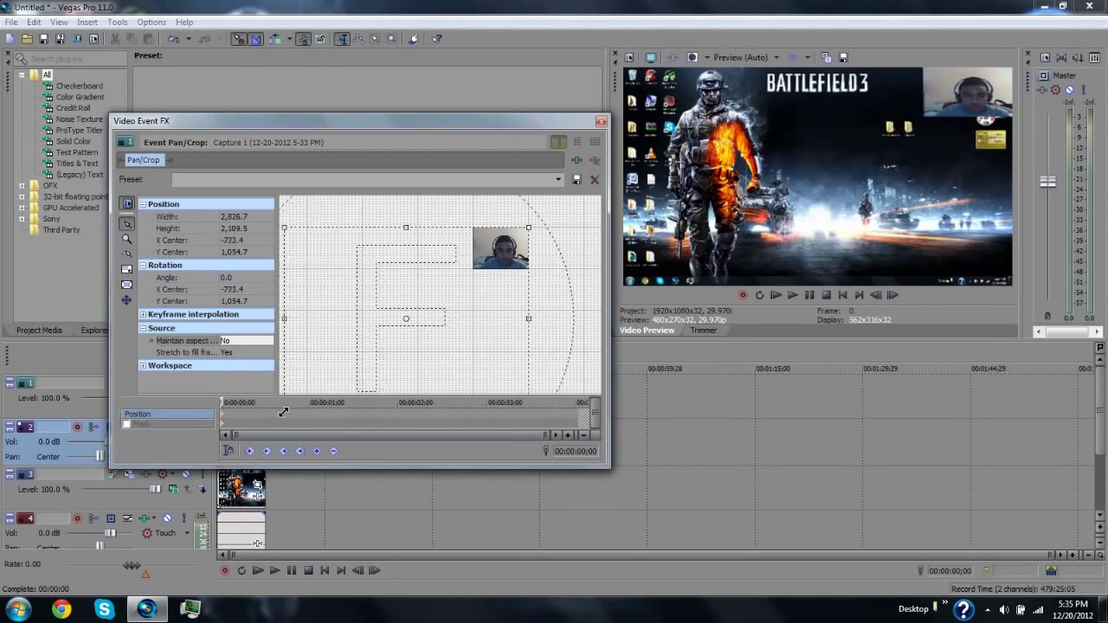
pyautogui.moveTo(286, 409); pyautogui.dragTo(260, 408)
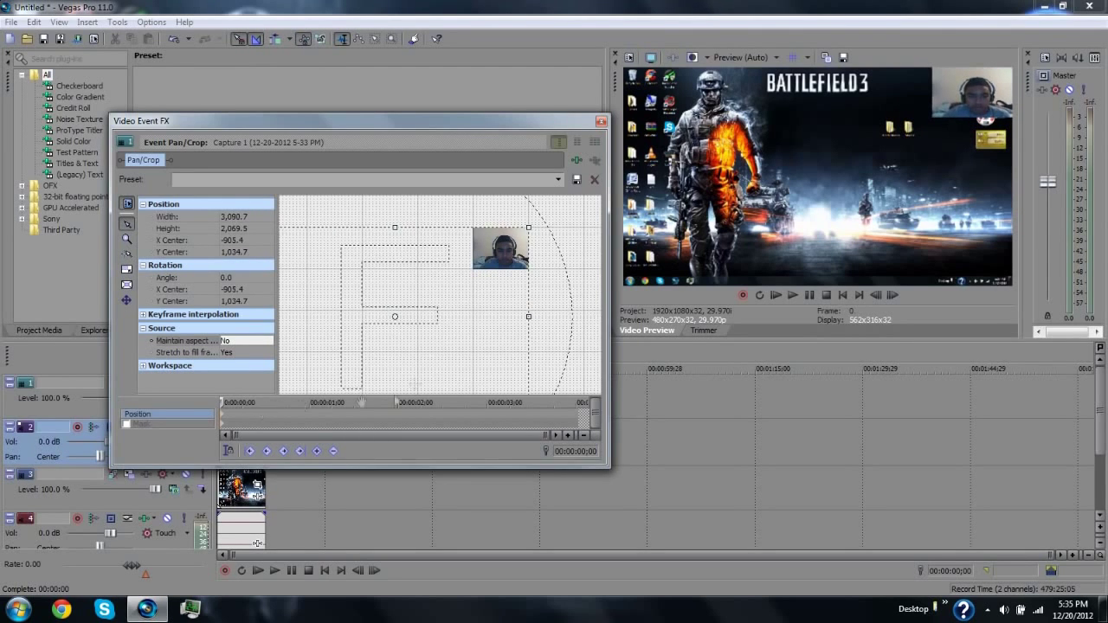
pyautogui.click(601, 121)
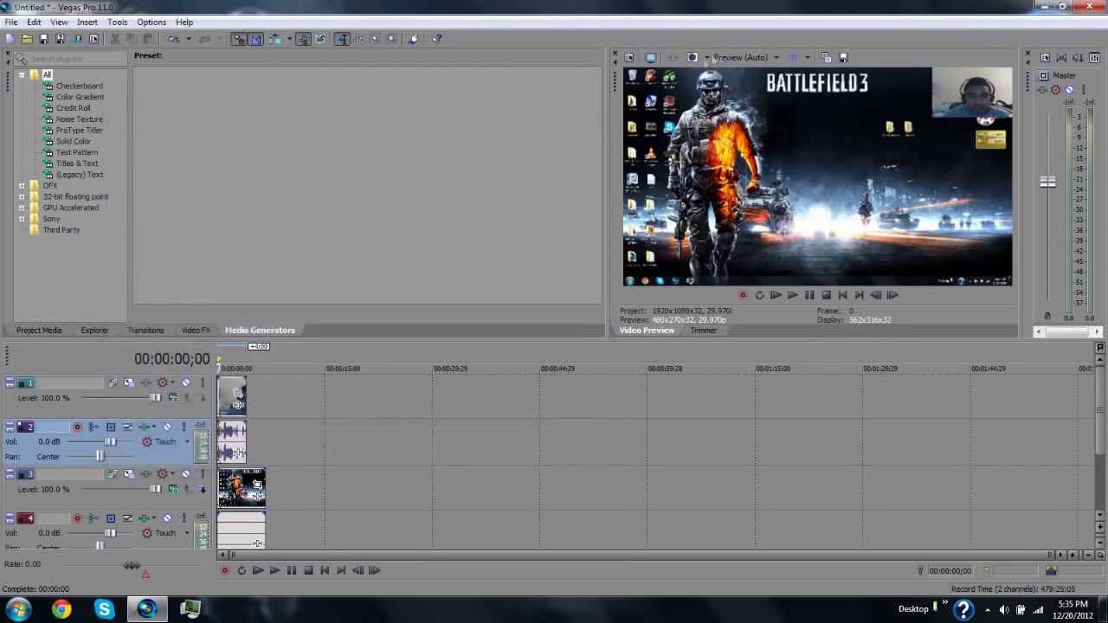
# - Change the preview quality from Good (Auto) to Draft (Full) and start playback
pyautogui.click(744, 57)
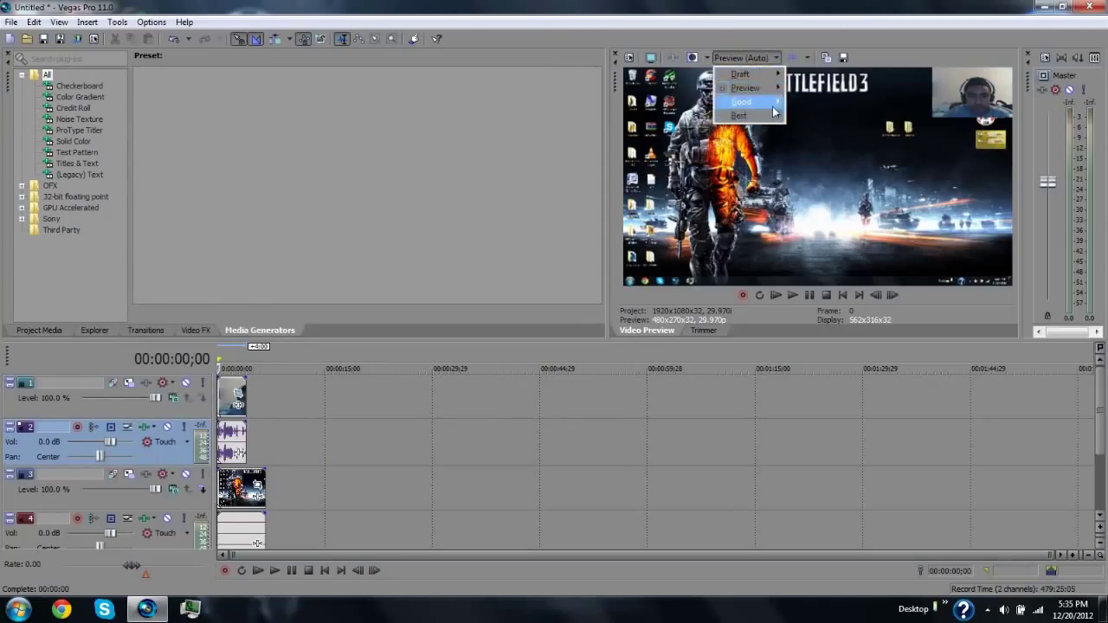
pyautogui.click(809, 102)
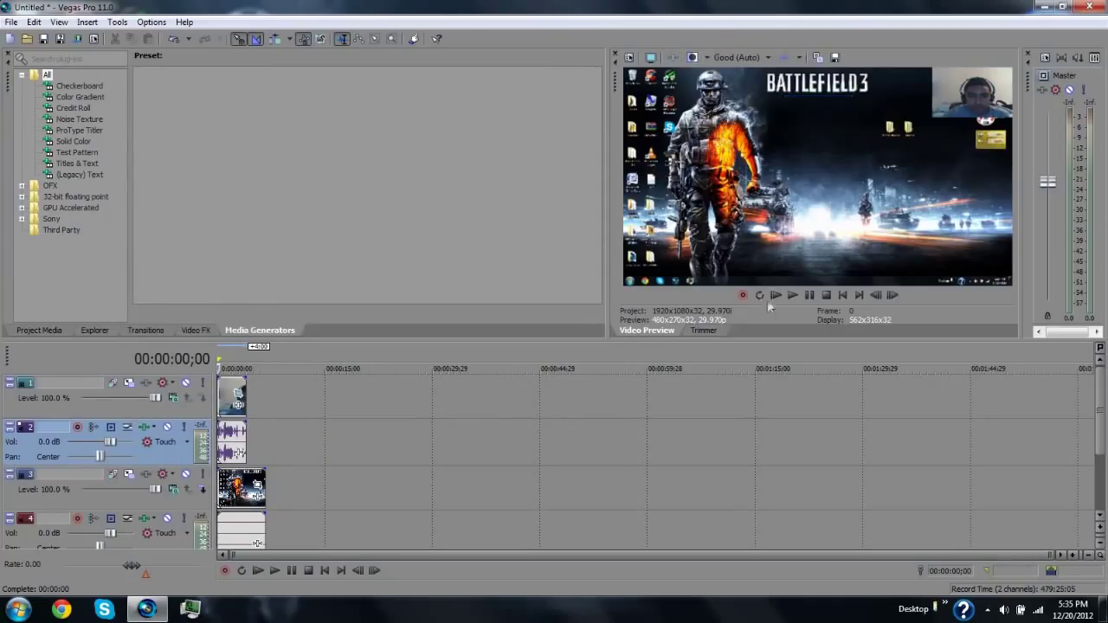
pyautogui.click(742, 57)
pyautogui.moveTo(741, 75)
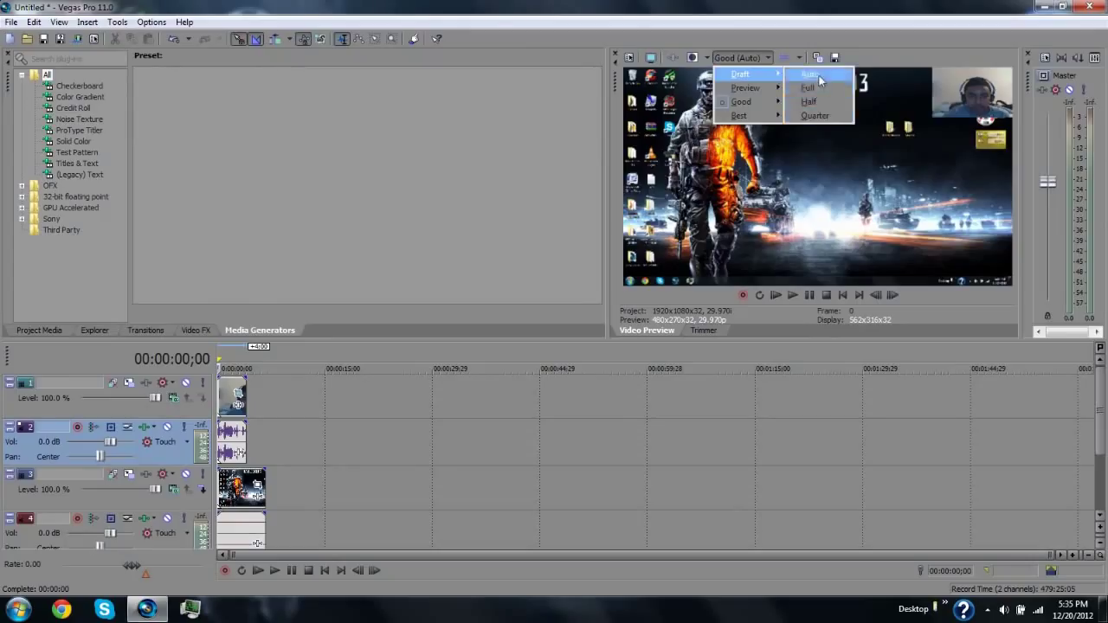
pyautogui.click(809, 87)
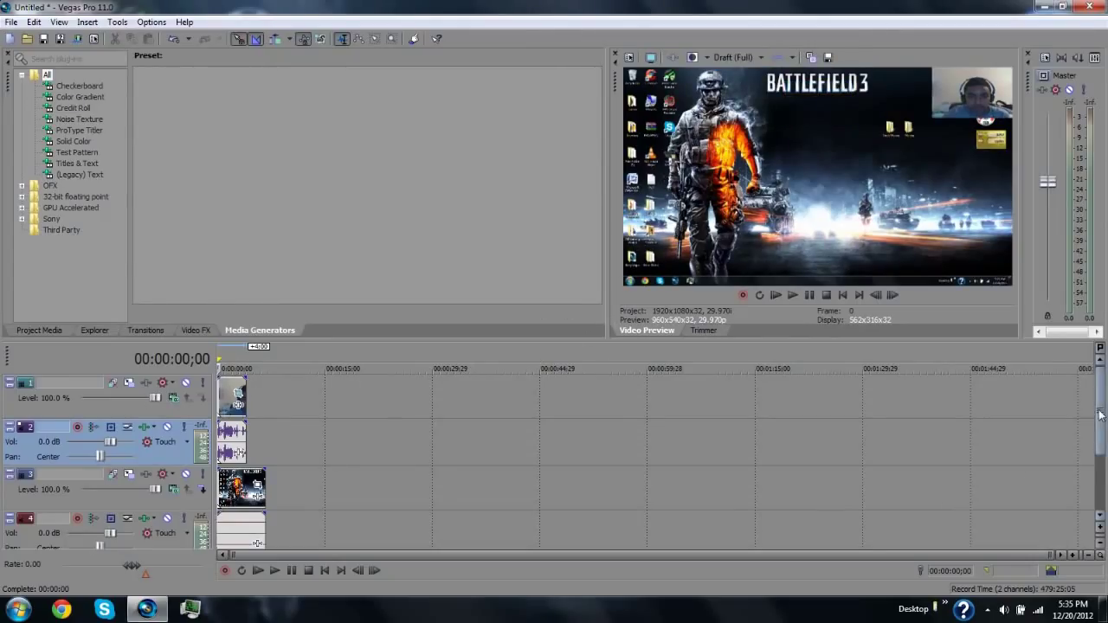
pyautogui.moveTo(1100, 414)
pyautogui.mouseDown()
pyautogui.moveTo(1095, 448)
pyautogui.moveTo(1093, 405)
pyautogui.mouseUp()
pyautogui.click(771, 296)
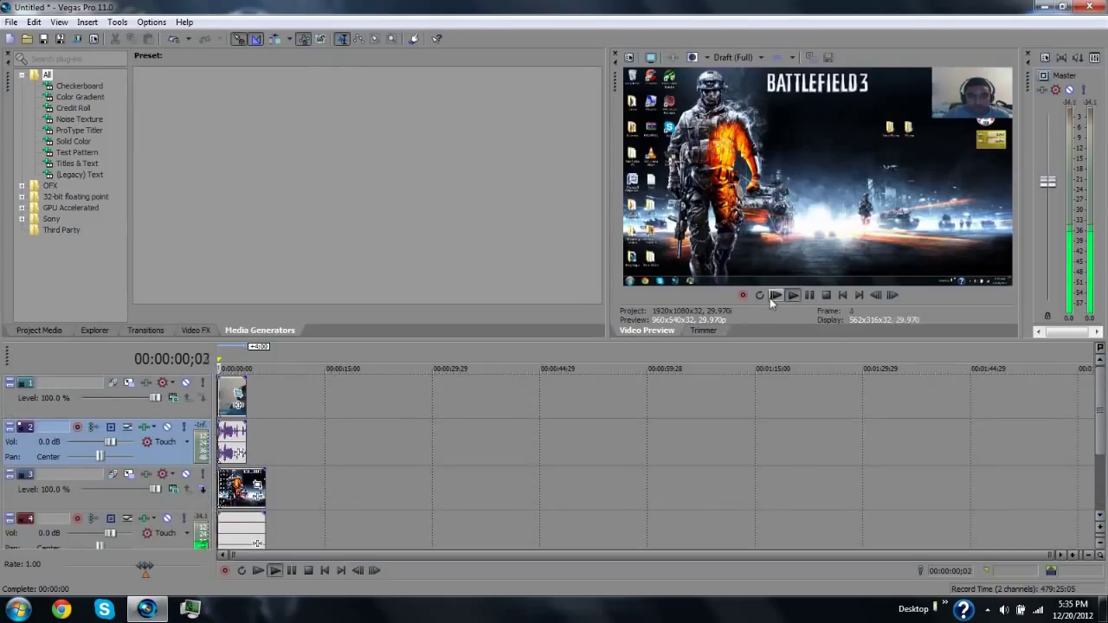
# - Drag track 2's volume down to -Inf to silence the webcam audio, then test playback
pyautogui.click(824, 296)
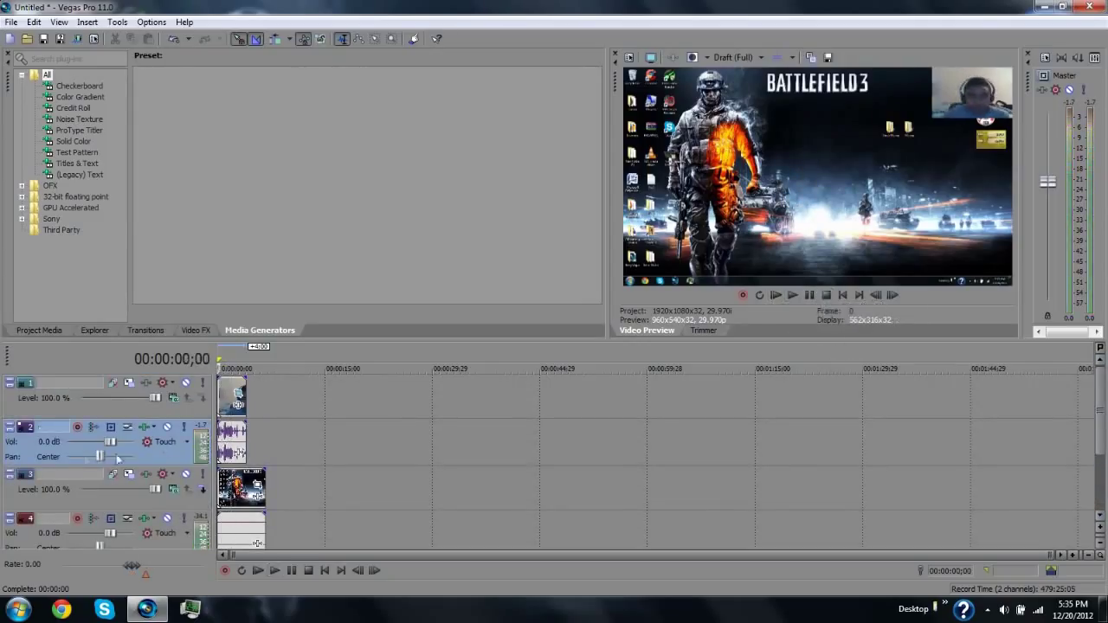
pyautogui.moveTo(113, 443); pyautogui.dragTo(65, 442)
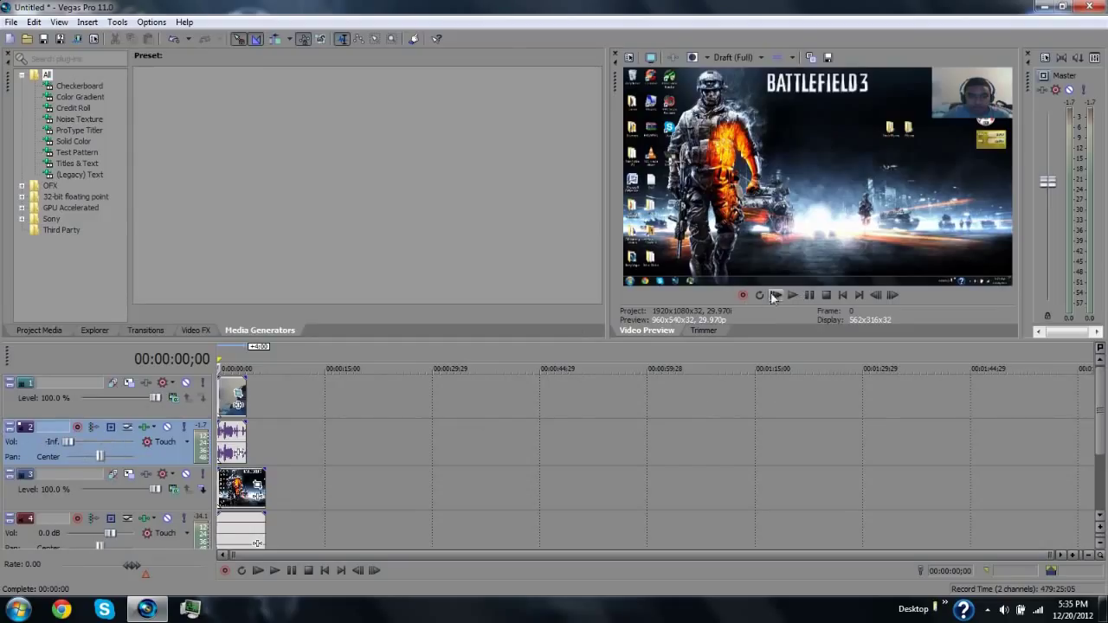
pyautogui.click(797, 296)
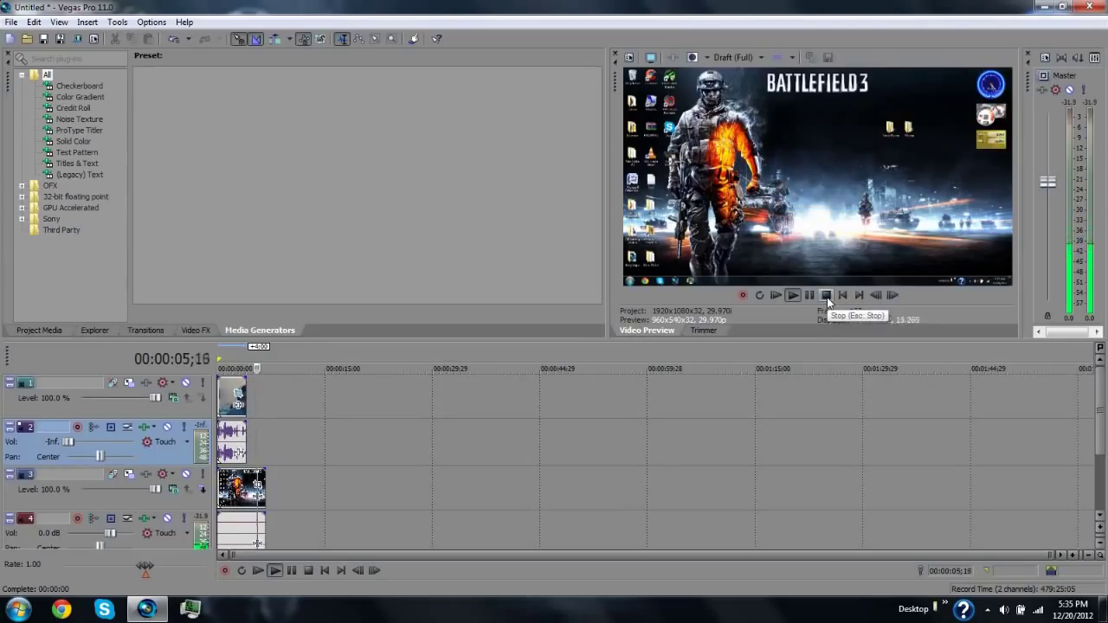
pyautogui.click(827, 297)
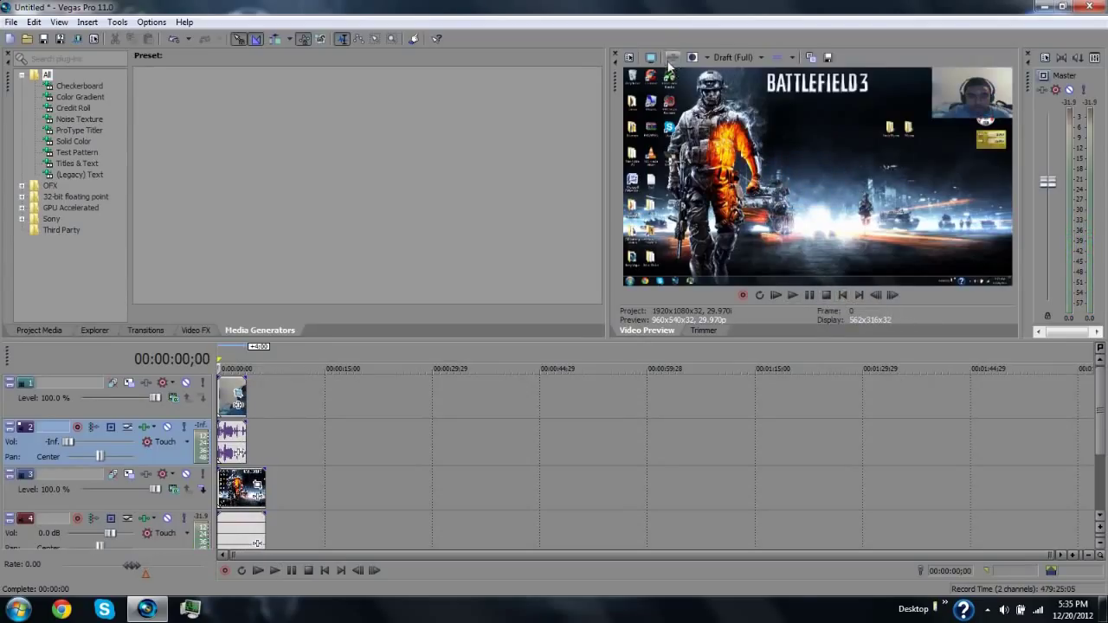
pyautogui.click(792, 296)
# - Zoom the timeline in and out with the mouse wheel over the clips' first seconds
pyautogui.scroll(3, 400, 402)
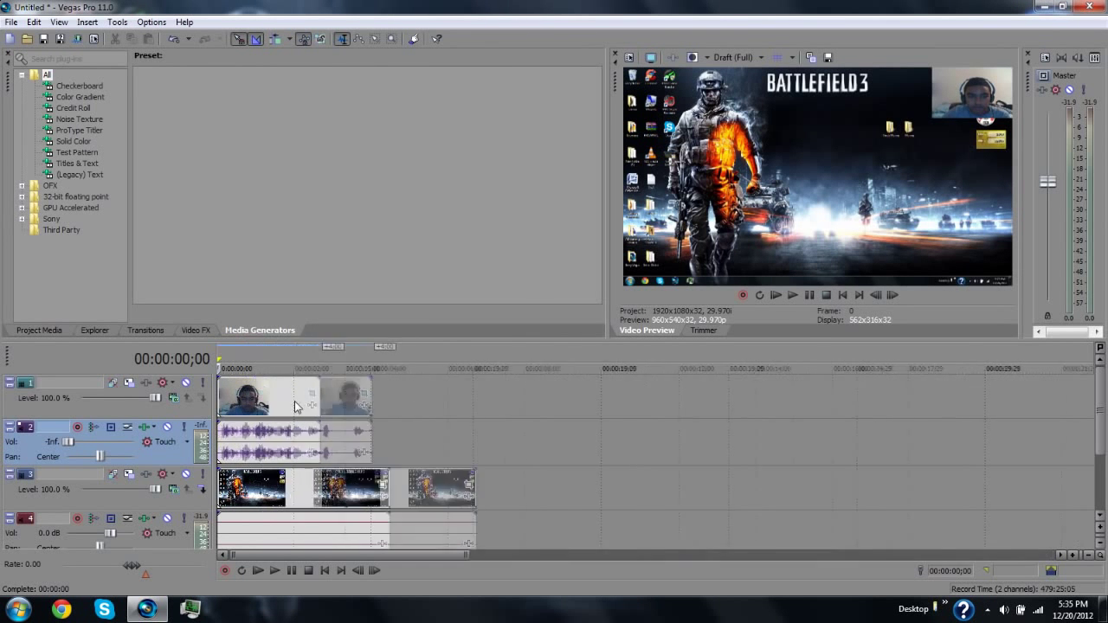
pyautogui.scroll(3, 296, 407)
pyautogui.scroll(2, 294, 407)
pyautogui.scroll(2, 294, 407)
pyautogui.scroll(-5, 294, 407)
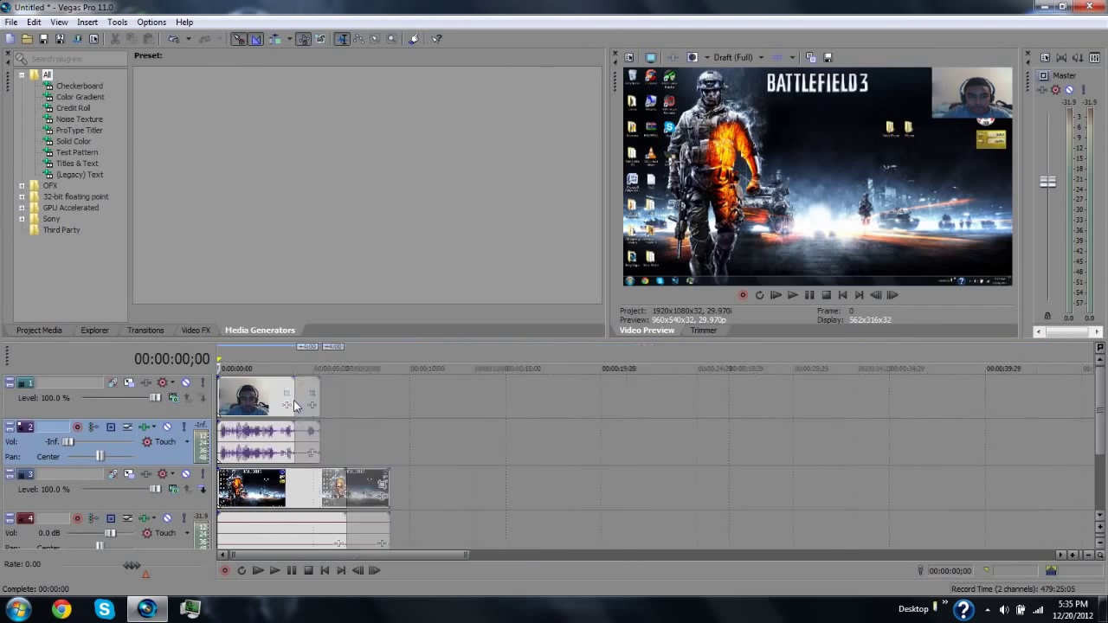
pyautogui.scroll(-3, 295, 407)
pyautogui.scroll(3, 294, 400)
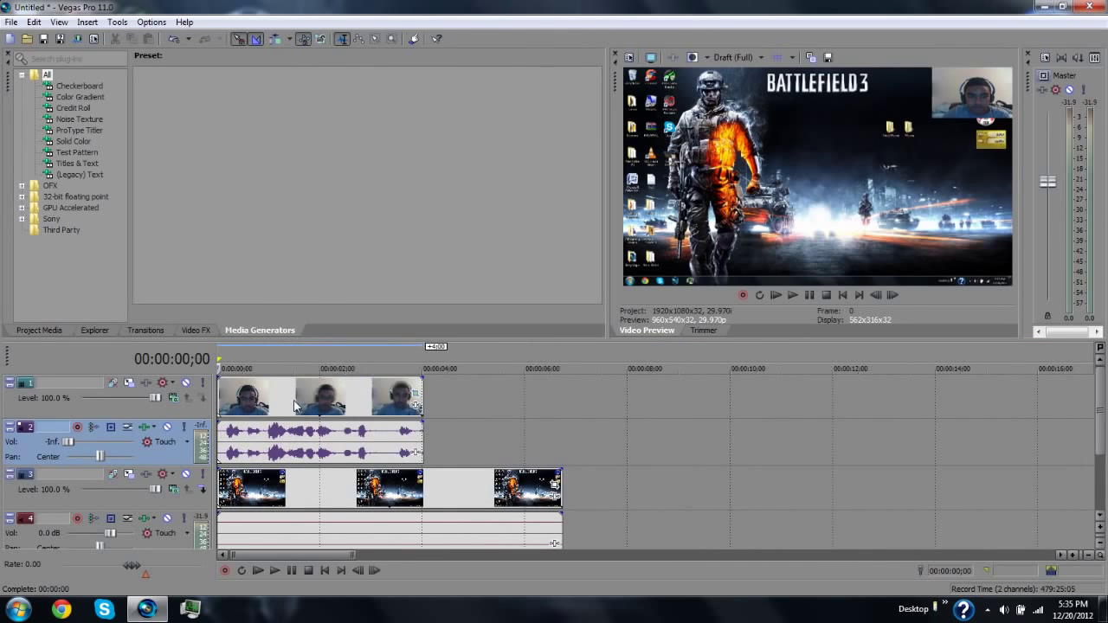
pyautogui.scroll(2, 295, 405)
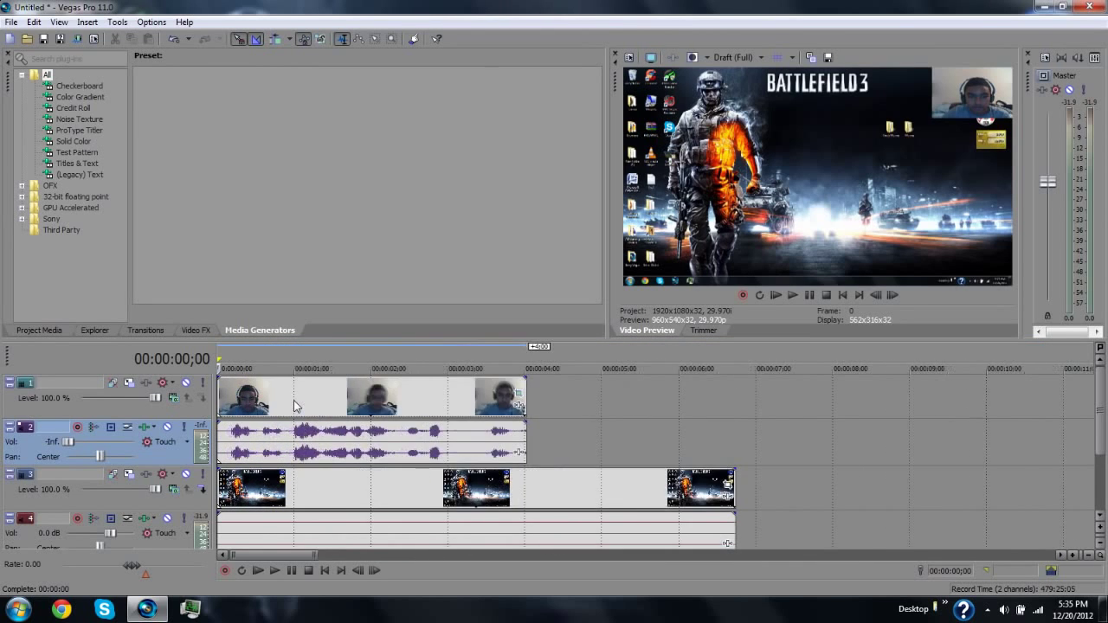
pyautogui.scroll(2, 294, 405)
pyautogui.scroll(-6, 295, 405)
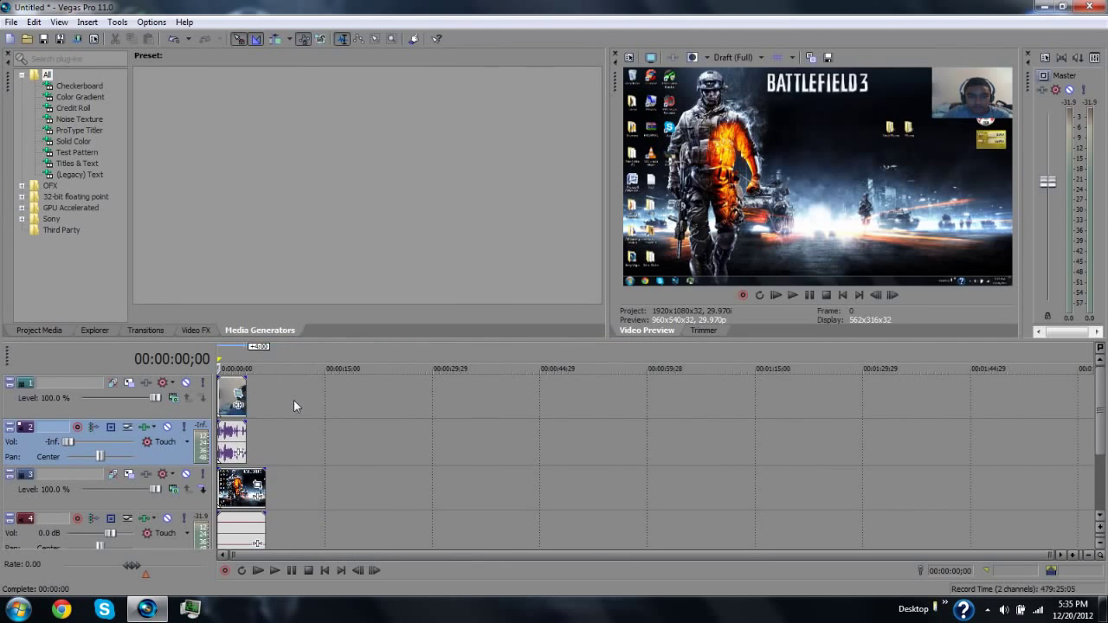
pyautogui.scroll(3, 294, 400)
pyautogui.scroll(2, 294, 400)
pyautogui.scroll(2, 294, 405)
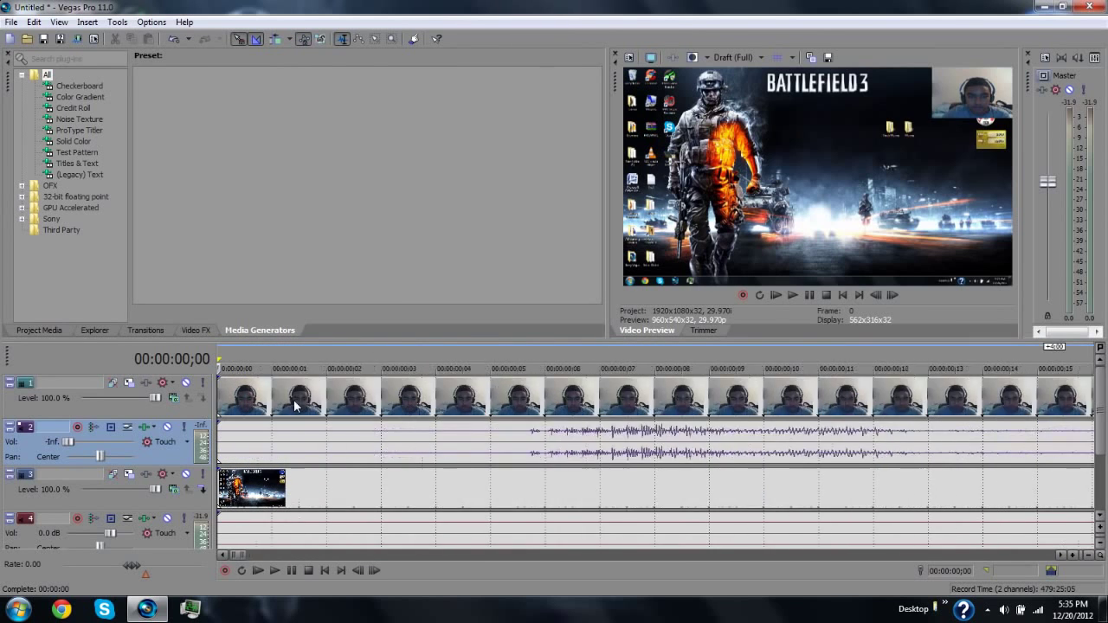
pyautogui.scroll(-2, 293, 405)
pyautogui.scroll(-4, 293, 405)
pyautogui.scroll(-1, 294, 405)
pyautogui.scroll(3, 293, 399)
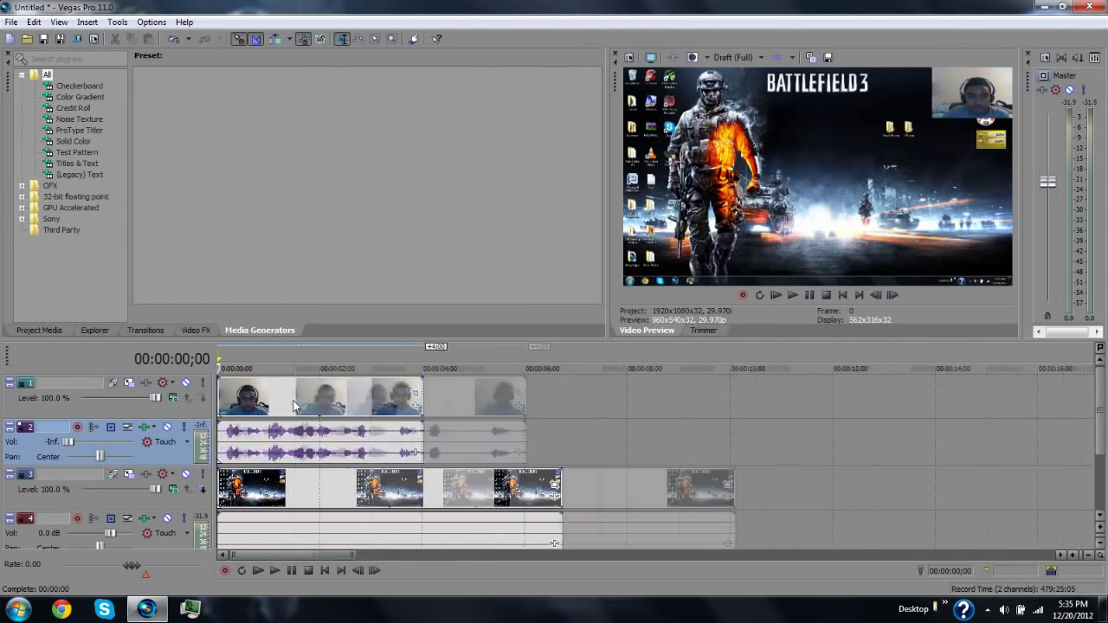
pyautogui.scroll(1, 293, 399)
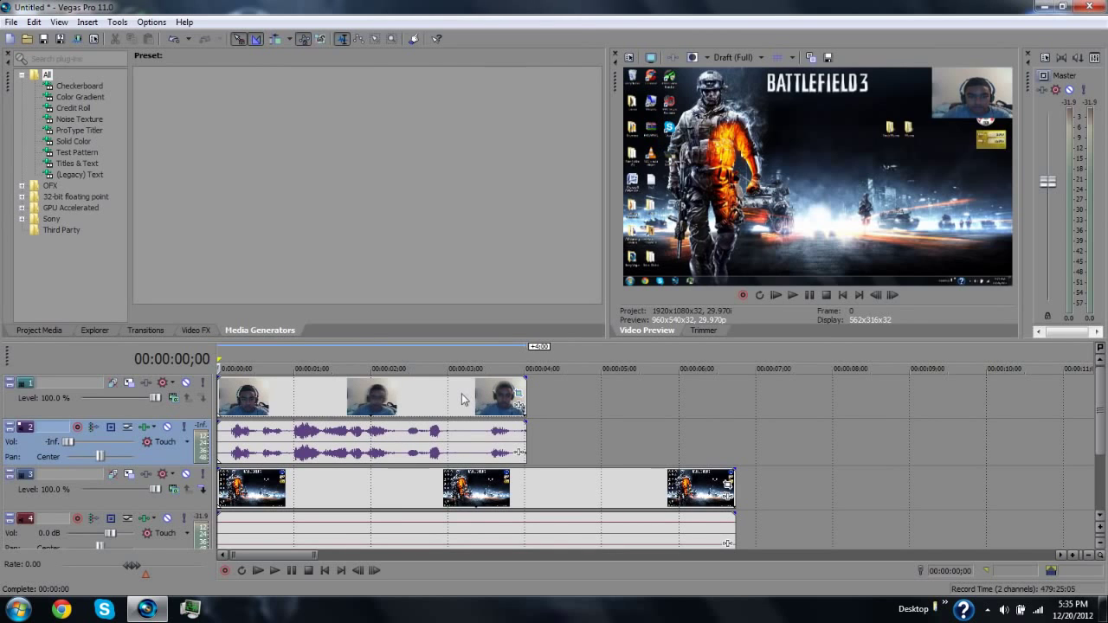
pyautogui.scroll(-5, 462, 394)
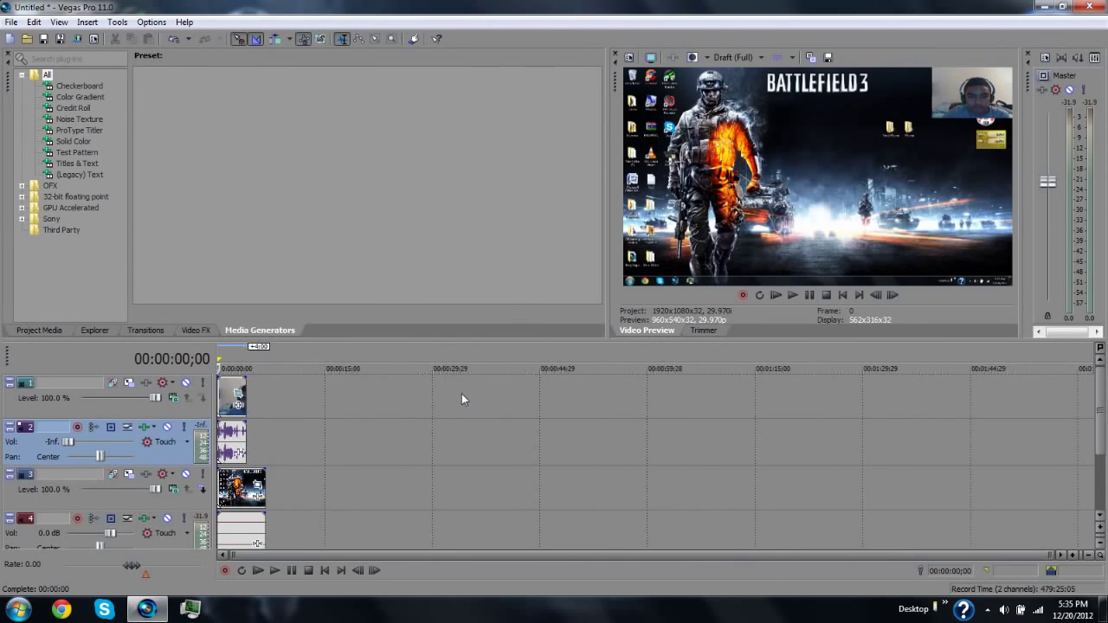
pyautogui.scroll(3, 462, 394)
pyautogui.scroll(2, 461, 394)
pyautogui.scroll(2, 461, 394)
pyautogui.scroll(1, 462, 399)
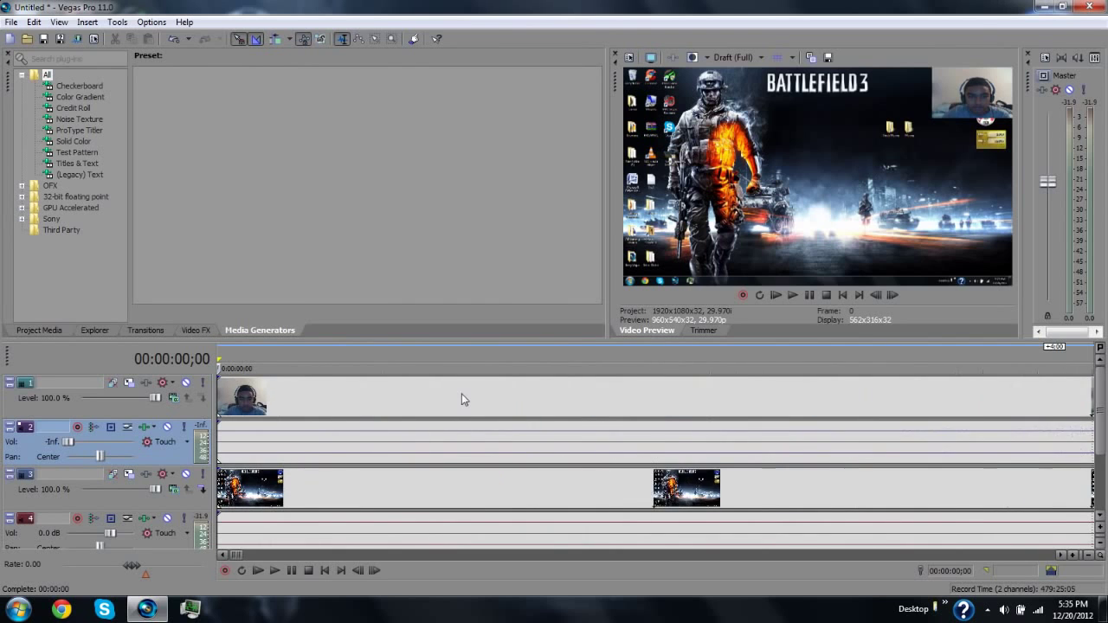
pyautogui.scroll(-1, 461, 399)
pyautogui.scroll(-1, 461, 399)
pyautogui.scroll(-1, 461, 398)
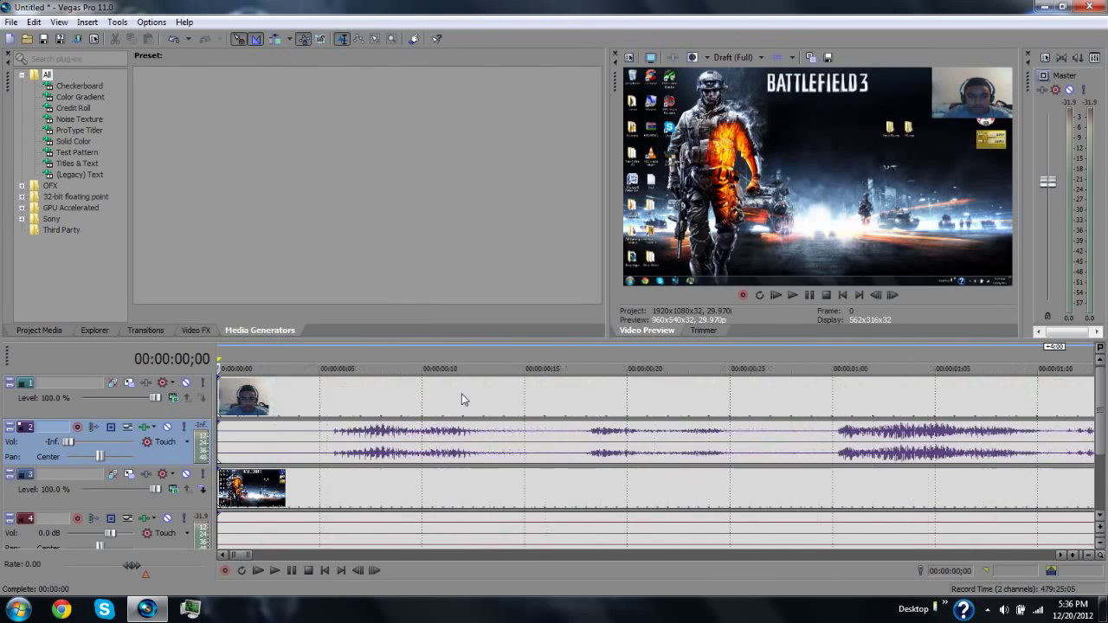
pyautogui.scroll(-4, 461, 394)
pyautogui.scroll(-6, 461, 394)
pyautogui.scroll(4, 462, 394)
pyautogui.scroll(3, 462, 394)
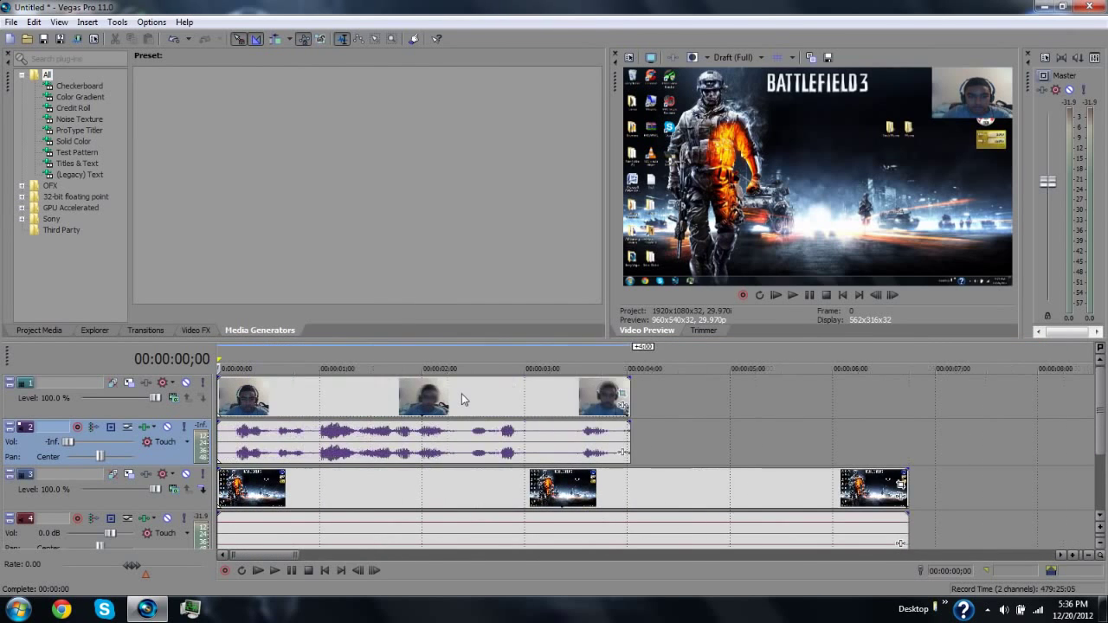
pyautogui.scroll(-4, 461, 394)
pyautogui.scroll(-2, 461, 394)
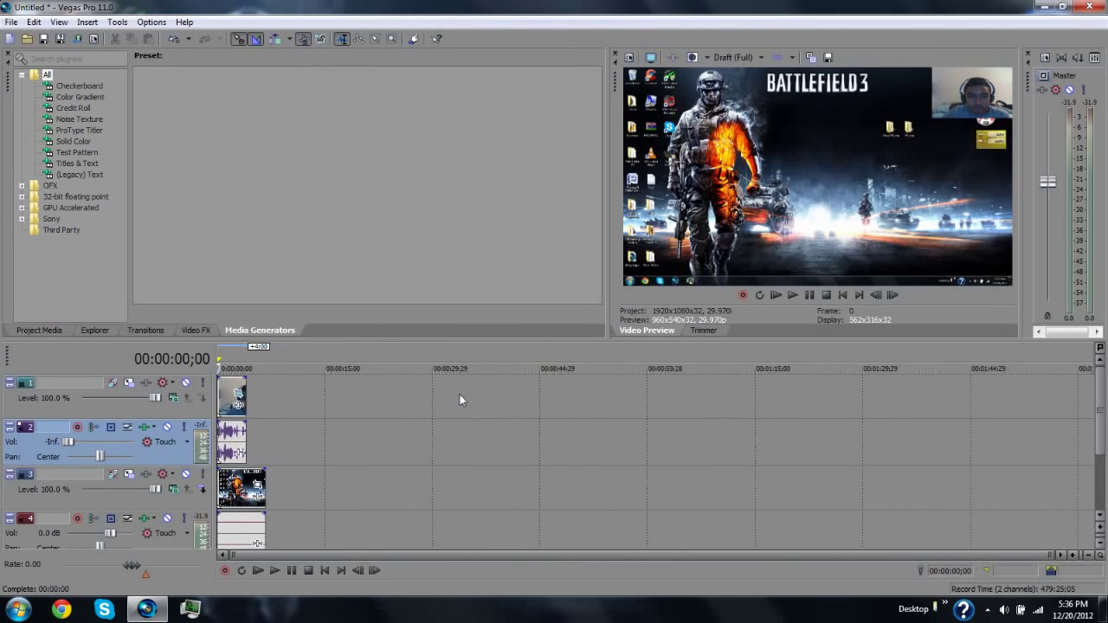
pyautogui.scroll(6, 459, 398)
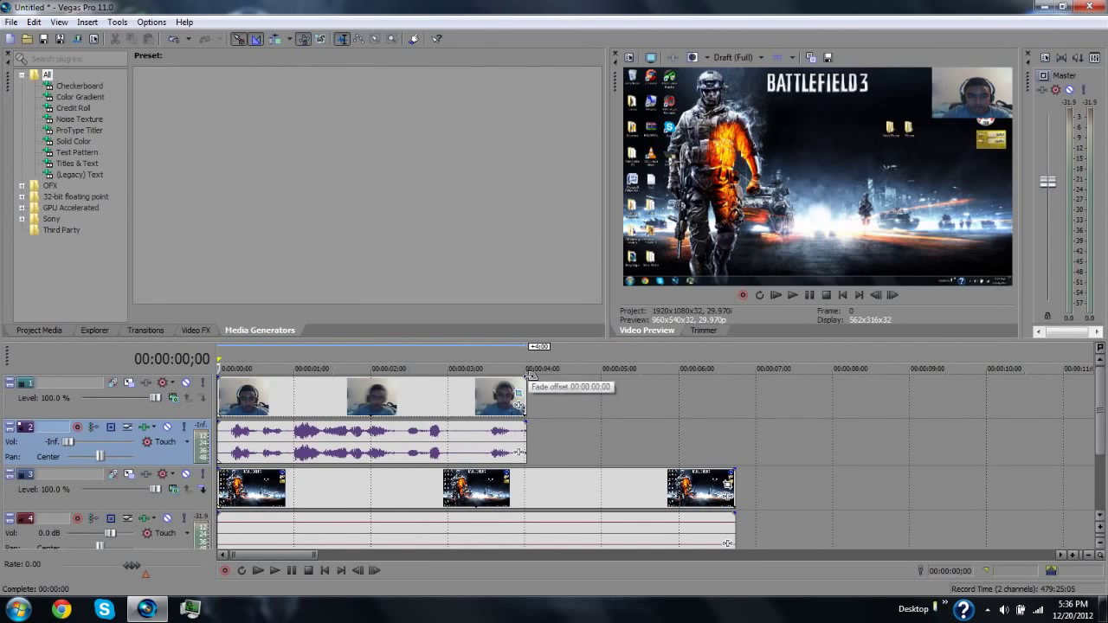
# - Settle on about 2-second ruler divisions and trim the gameplay clip to end with the webcam clip
pyautogui.scroll(-3, 545, 430)
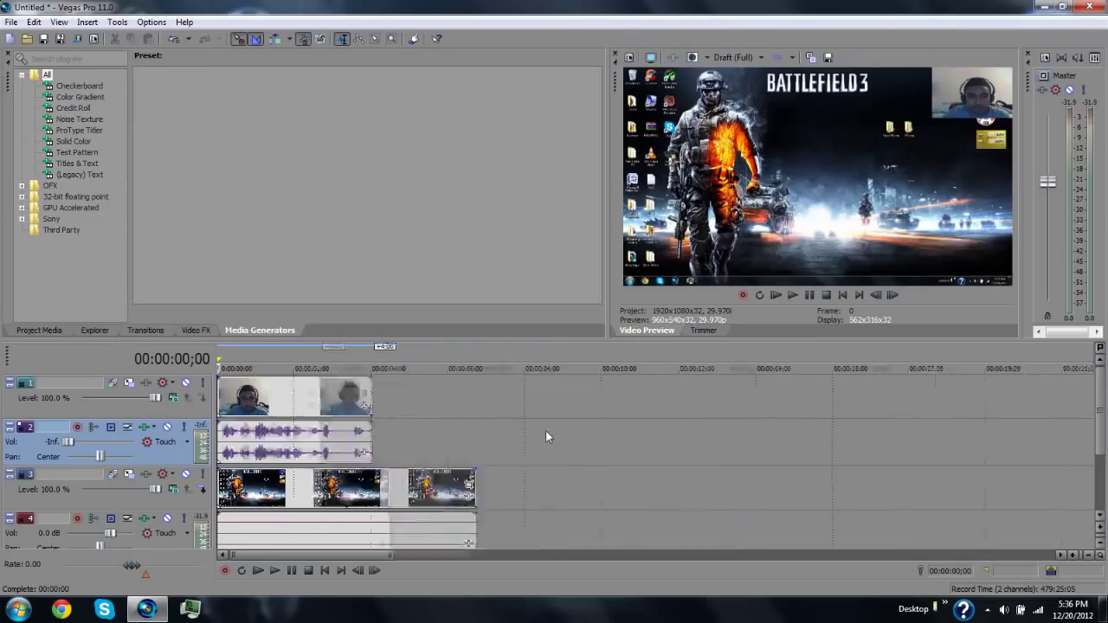
pyautogui.scroll(-3, 542, 433)
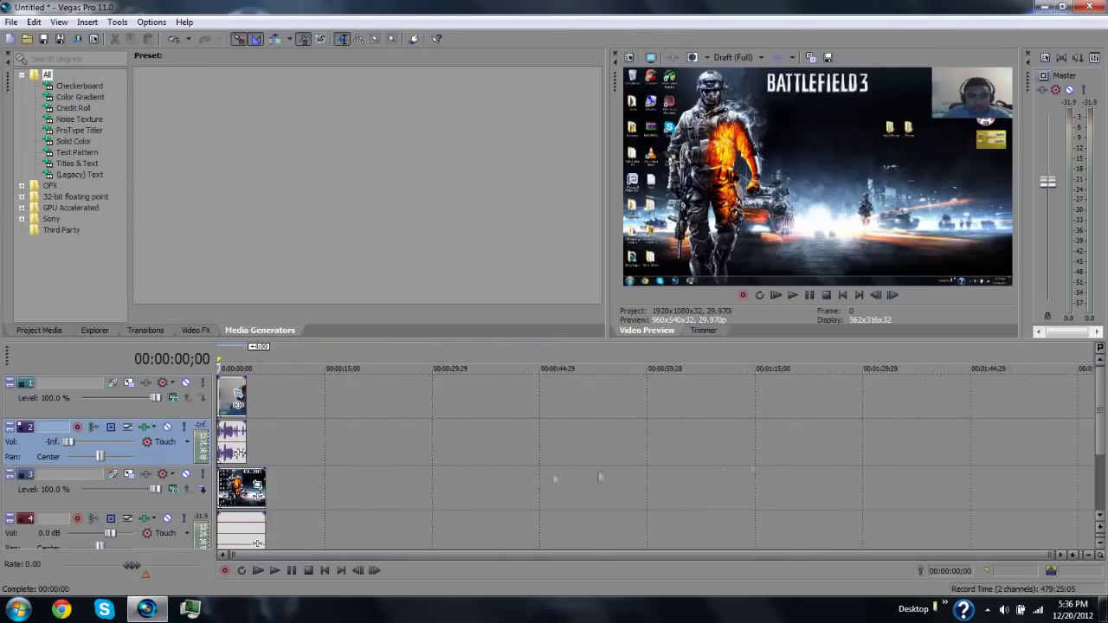
pyautogui.scroll(3, 482, 472)
pyautogui.scroll(3, 482, 472)
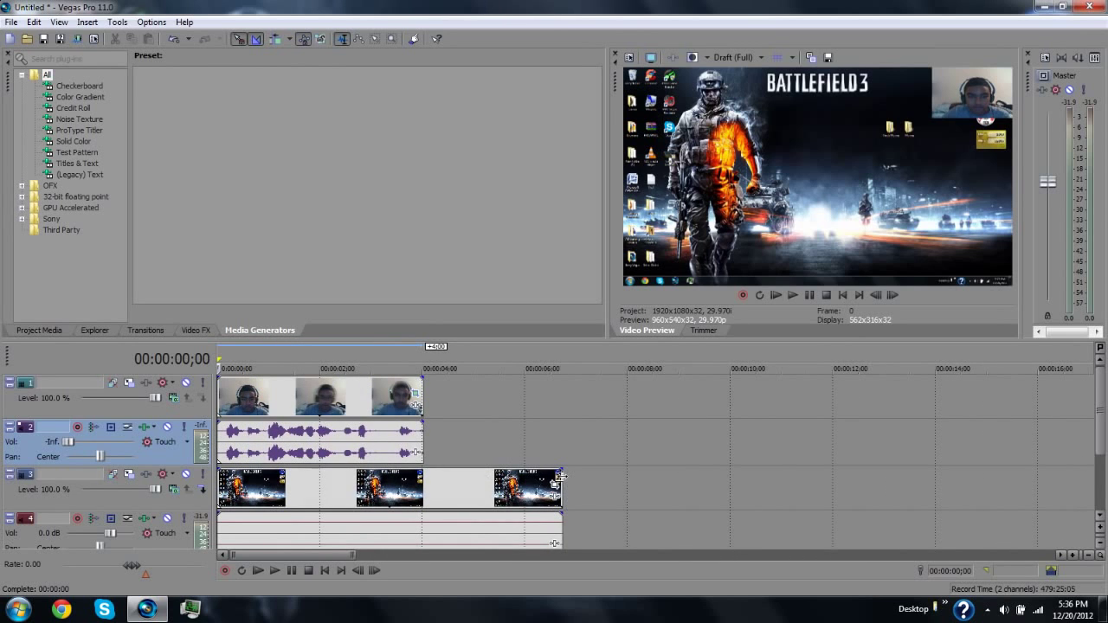
pyautogui.moveTo(558, 483); pyautogui.dragTo(415, 489)
# - Jump the playhead to the project end and back to the start, then open the Windows Start menu
pyautogui.click(378, 485)
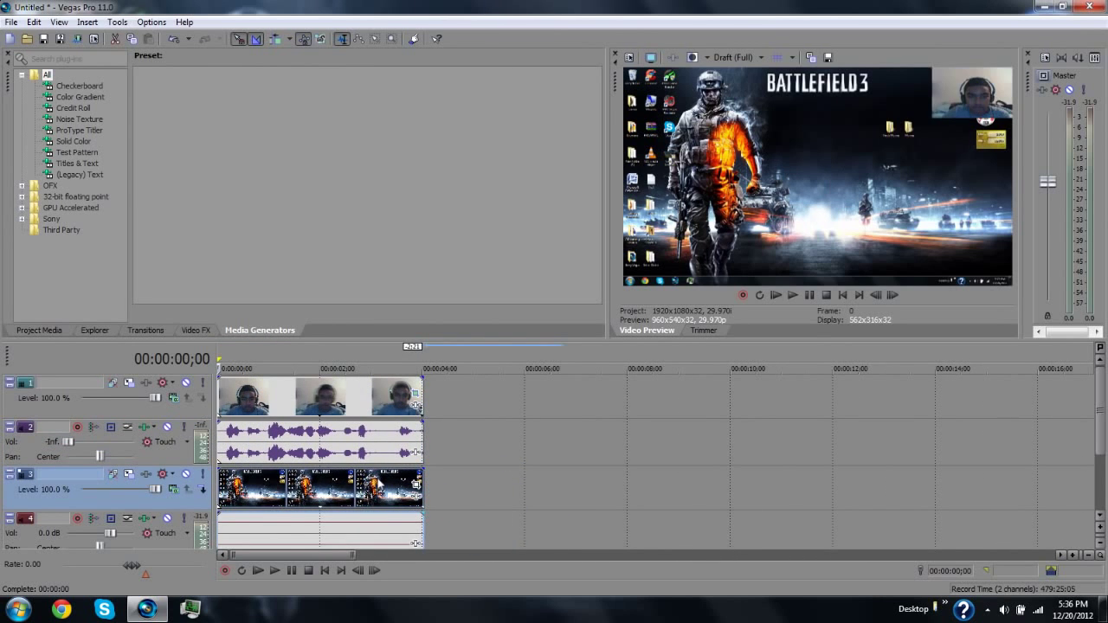
pyautogui.click(843, 295)
pyautogui.click(18, 609)
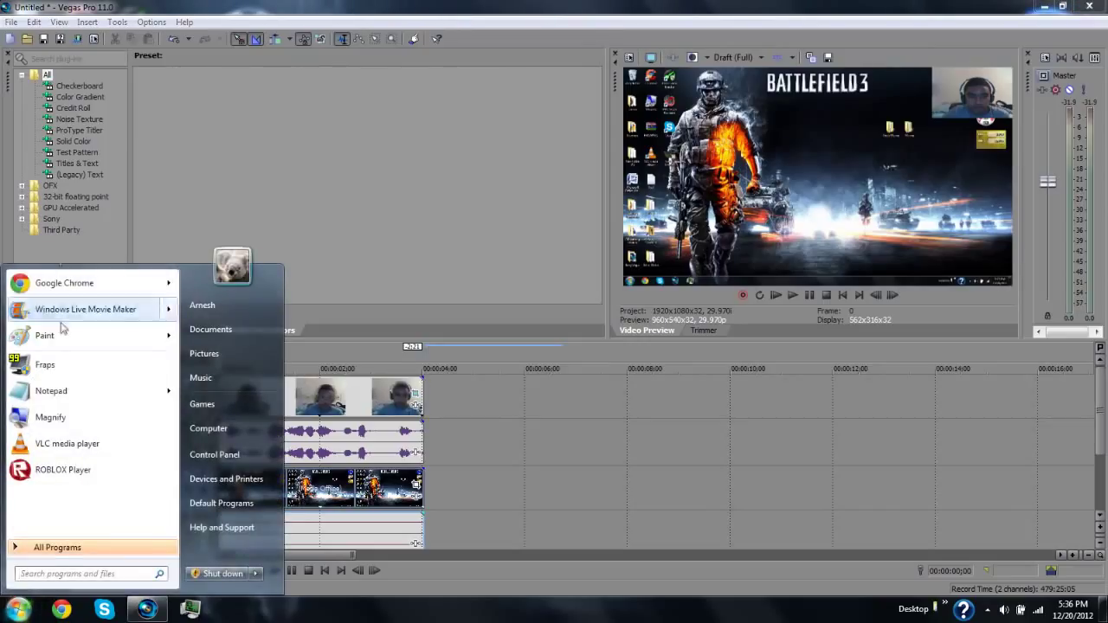
# - Dismiss the Start menu and zoom the timeline out to show the whole picture-in-picture project
pyautogui.click(19, 610)
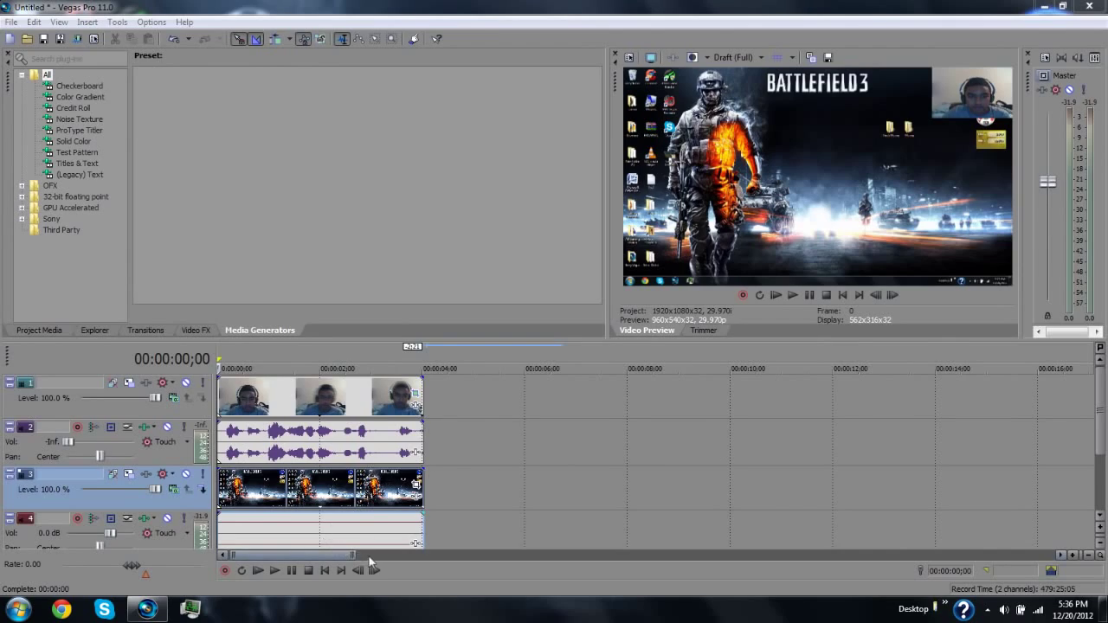
pyautogui.scroll(-5, 400, 460)
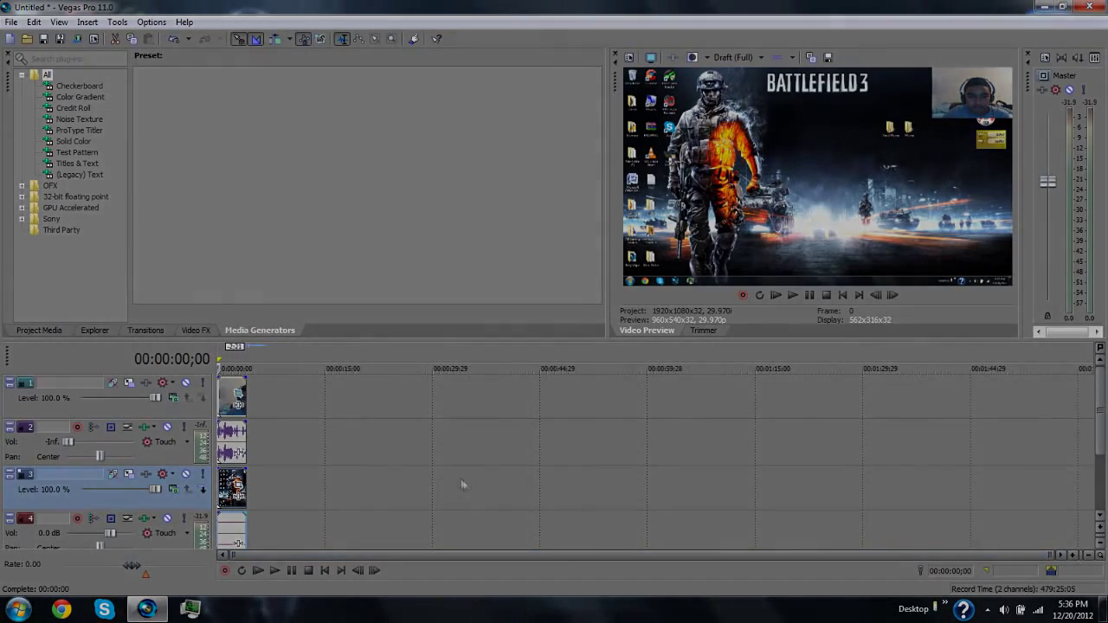